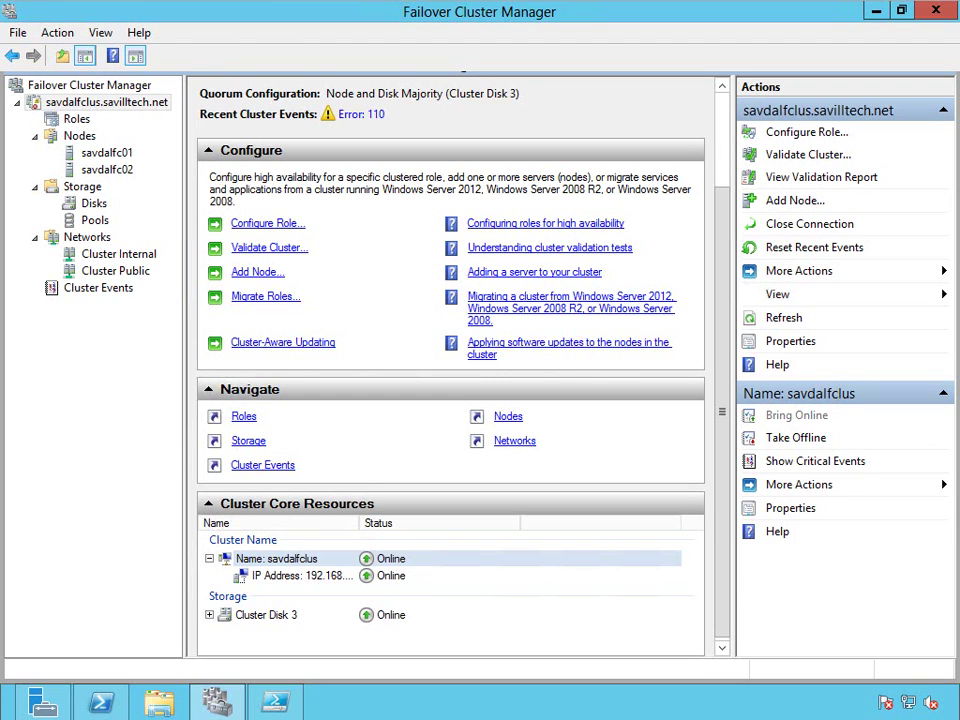
# - Open Cluster-Aware Updating from the savdalfclus summary, where both nodes' last runs show Succeeded
pyautogui.click(267, 343)
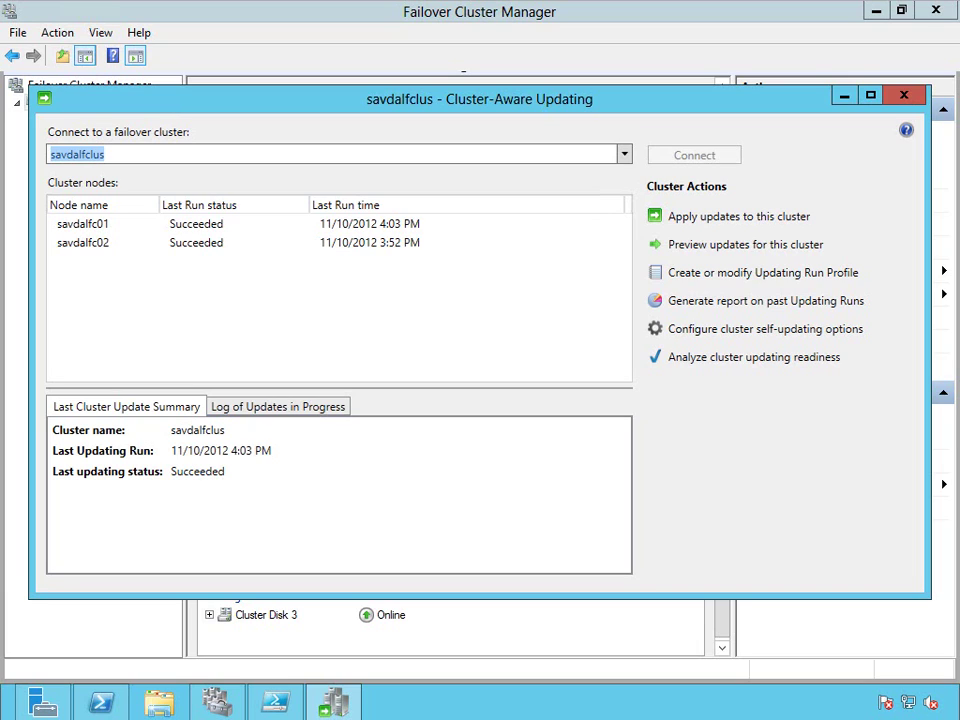
pyautogui.click(746, 246)
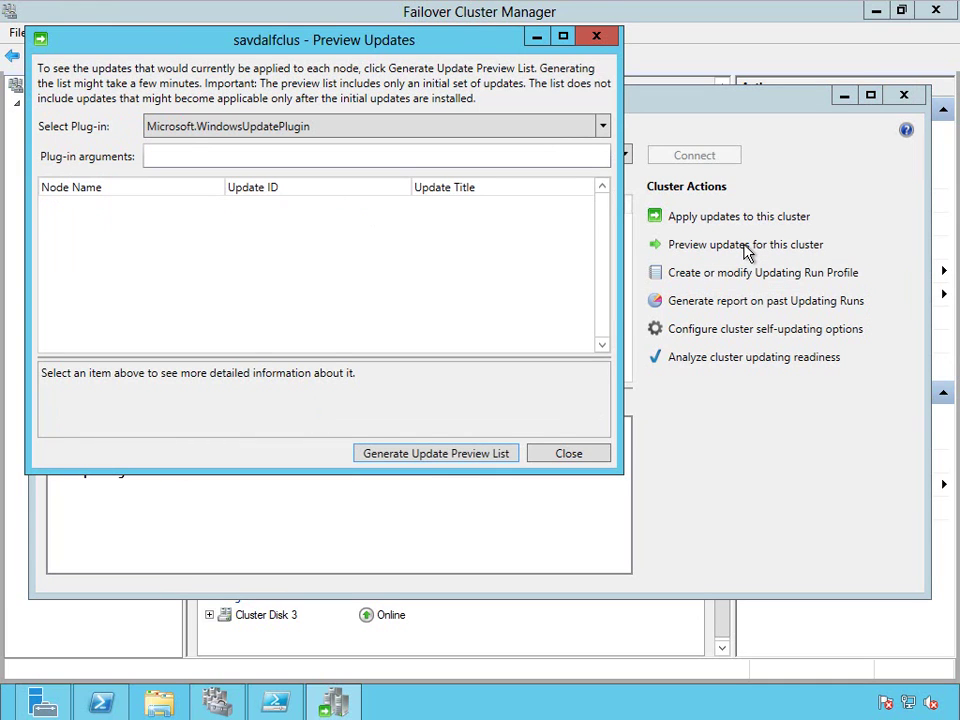
pyautogui.click(455, 455)
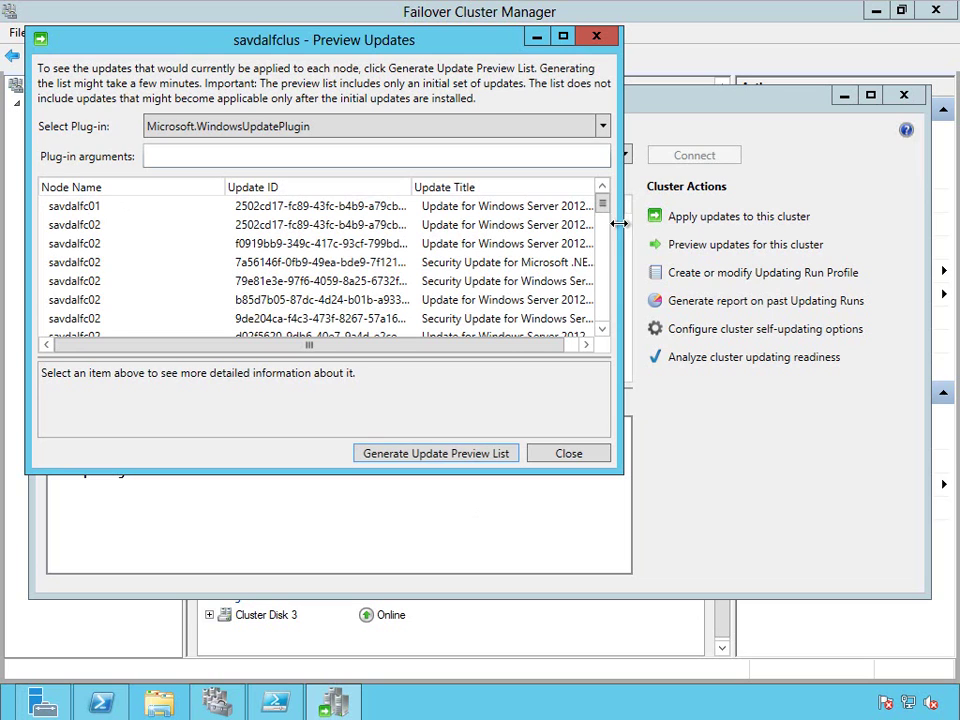
pyautogui.moveTo(603, 203); pyautogui.dragTo(590, 462)
# - Close the preview and apply updates to savdalfclus now, copying the wizard's command before updating
pyautogui.click(562, 457)
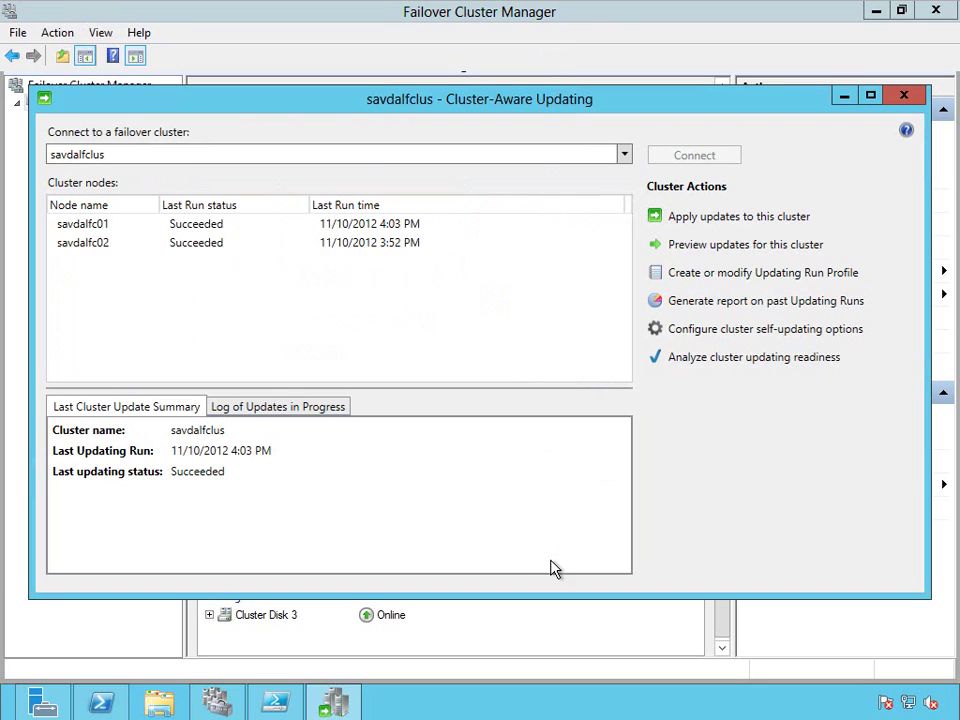
pyautogui.click(753, 220)
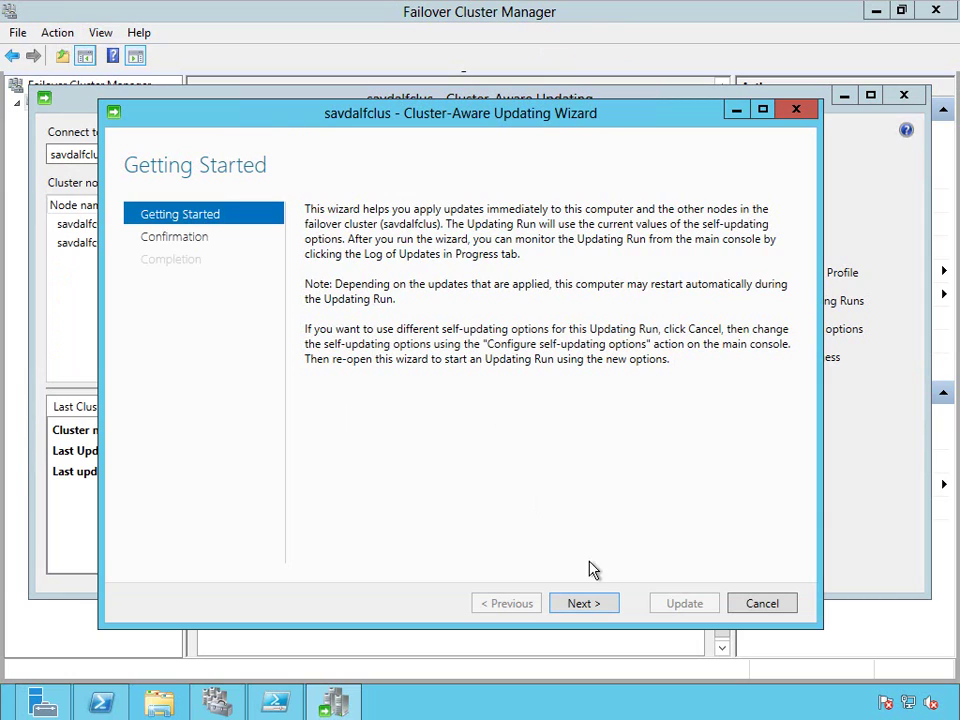
pyautogui.click(584, 608)
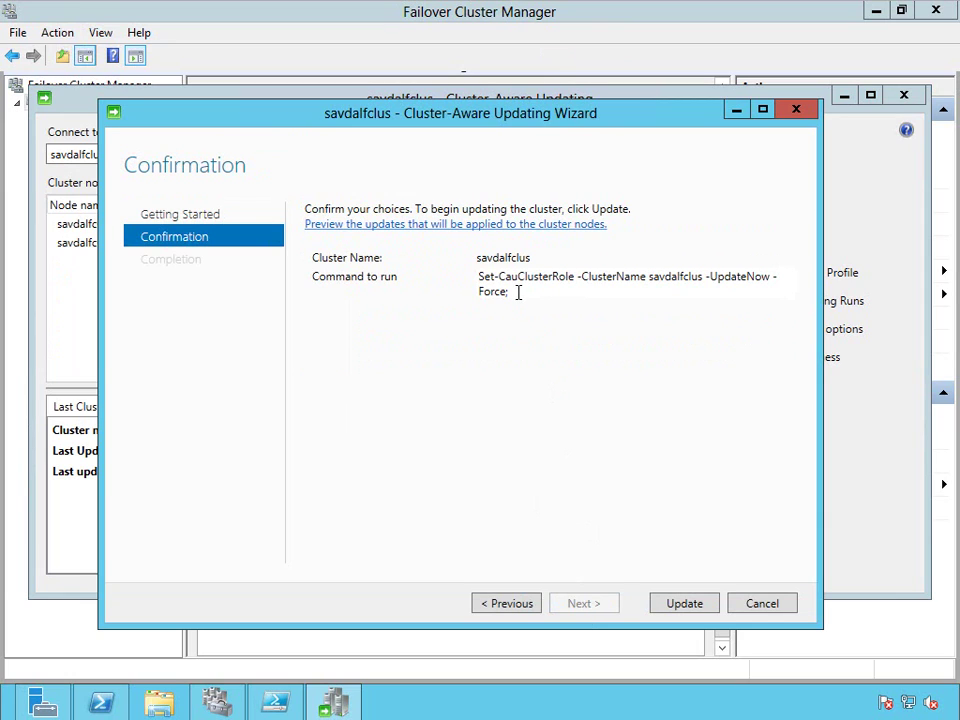
pyautogui.moveTo(516, 291); pyautogui.dragTo(480, 285)
pyautogui.rightClick(487, 289)
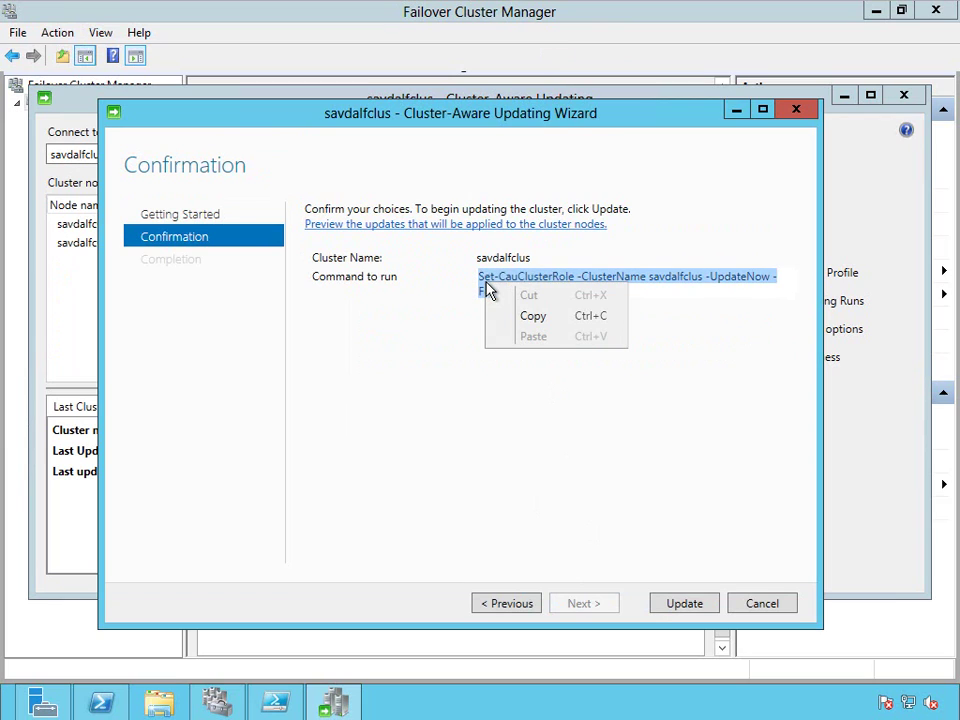
pyautogui.click(515, 318)
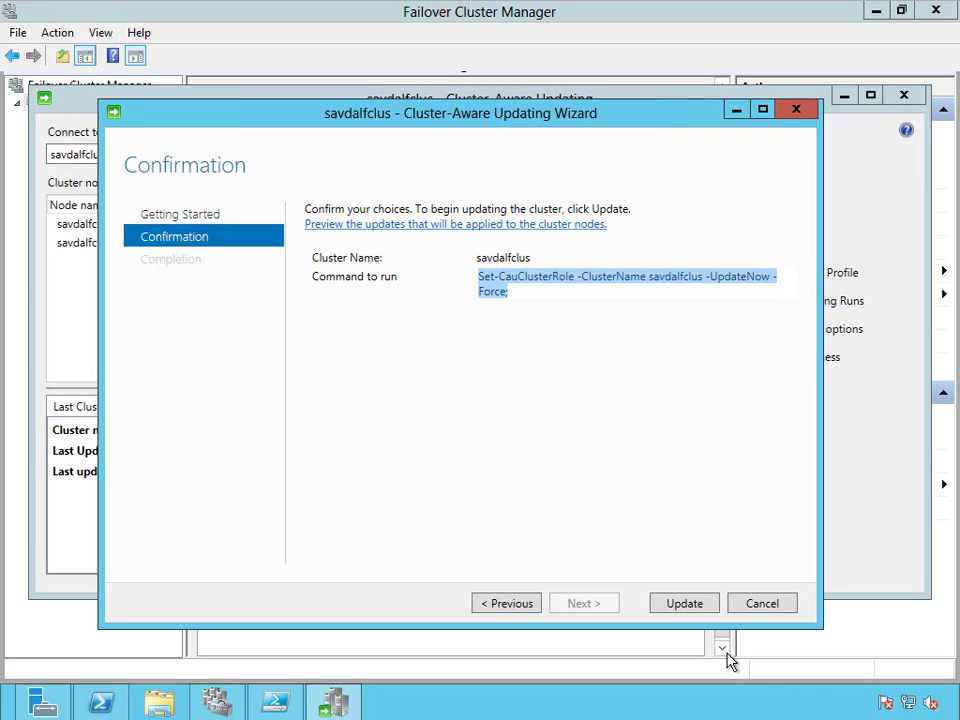
pyautogui.click(693, 609)
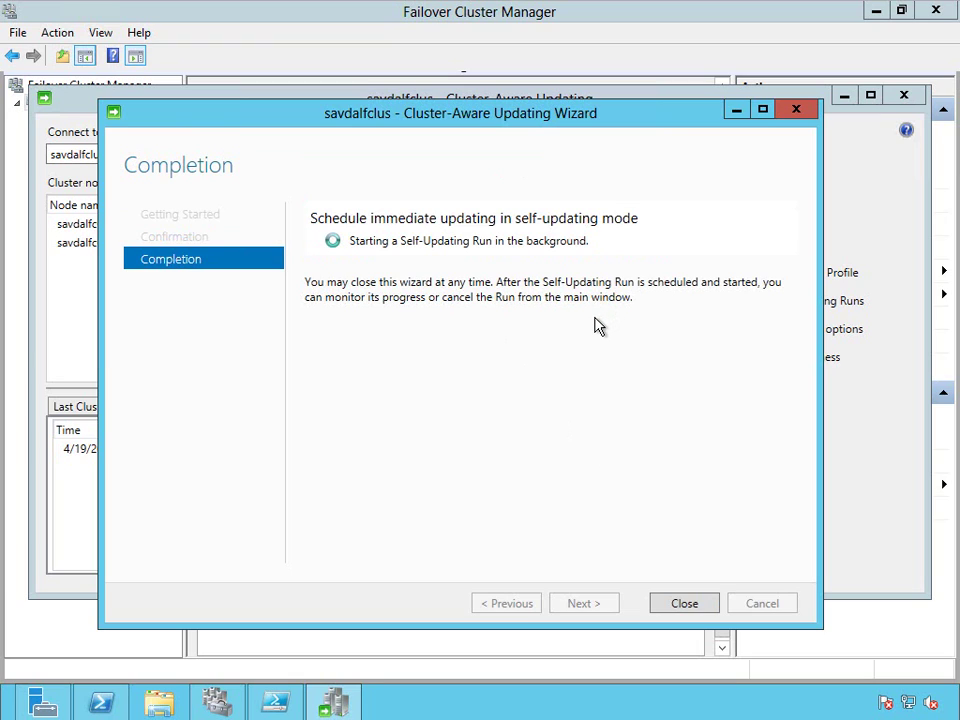
# - Close the finished wizard and scroll the Log of Updates in Progress
pyautogui.click(680, 605)
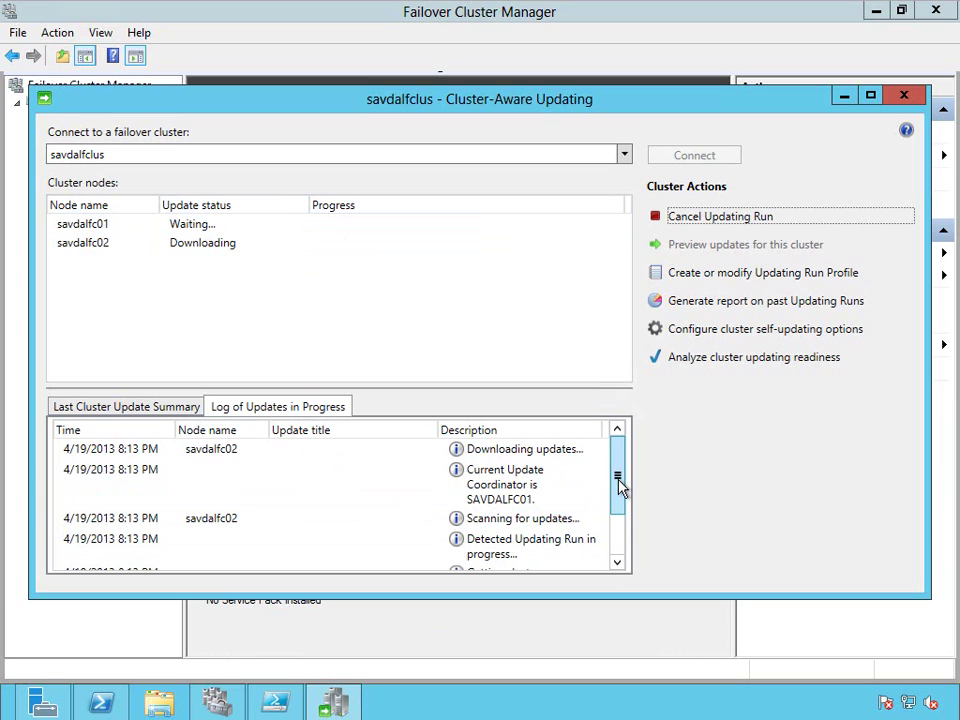
pyautogui.moveTo(619, 486)
pyautogui.mouseDown()
pyautogui.moveTo(613, 553)
pyautogui.moveTo(615, 471)
pyautogui.mouseUp()
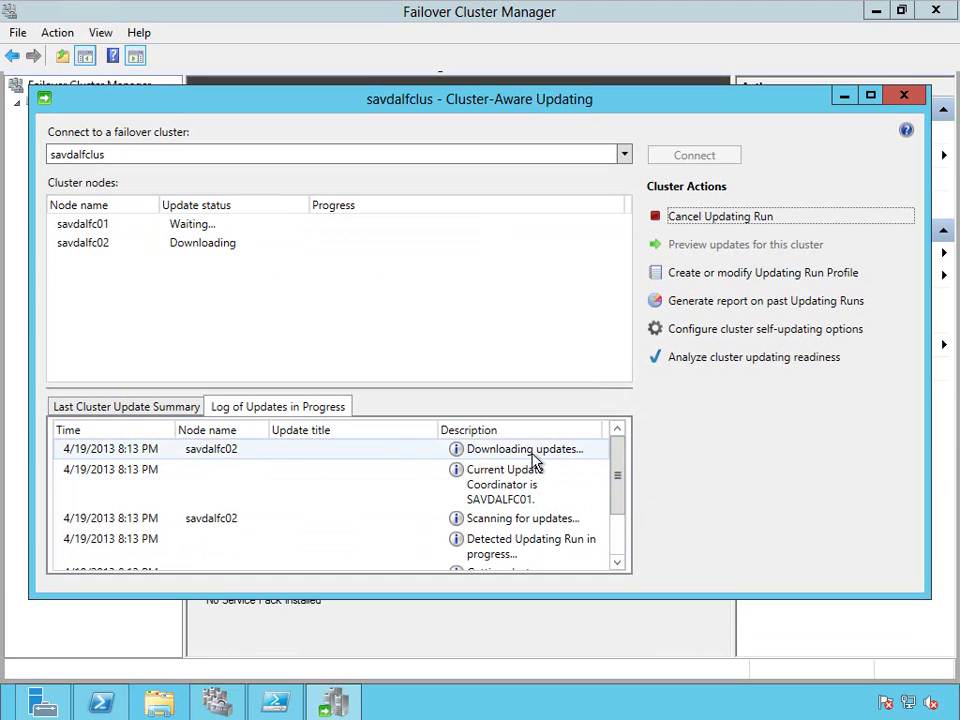
pyautogui.click(353, 23)
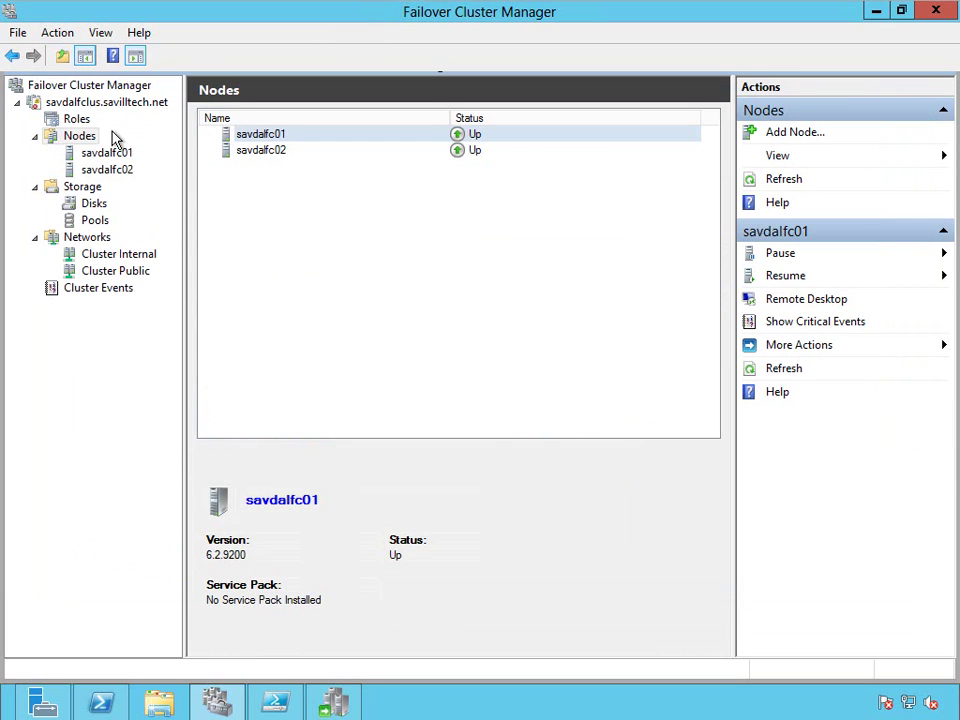
pyautogui.click(72, 120)
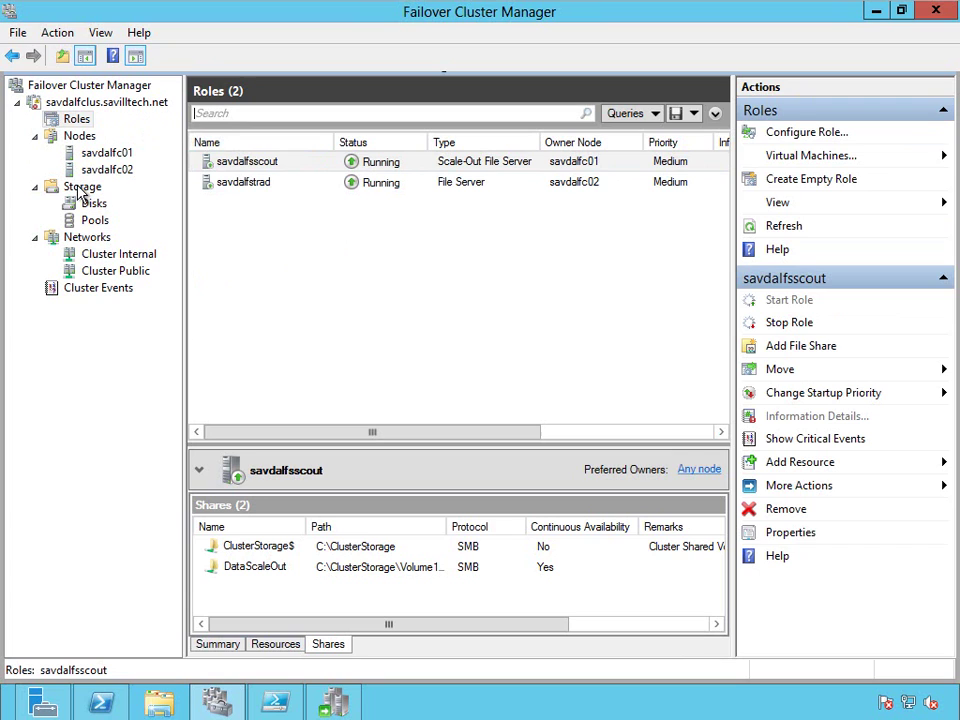
pyautogui.click(80, 136)
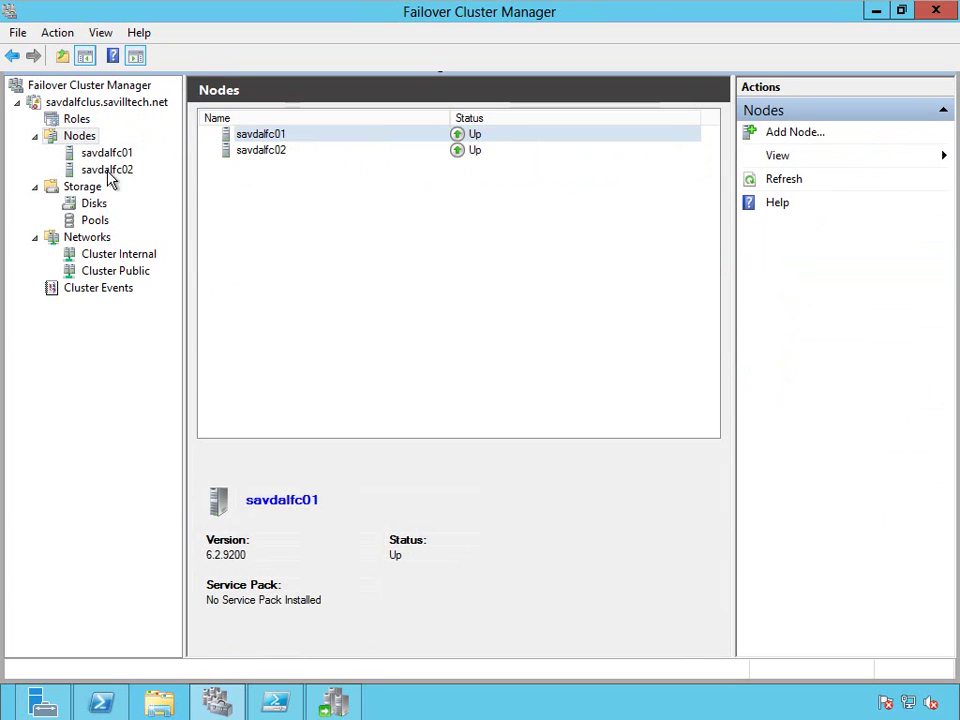
pyautogui.click(334, 703)
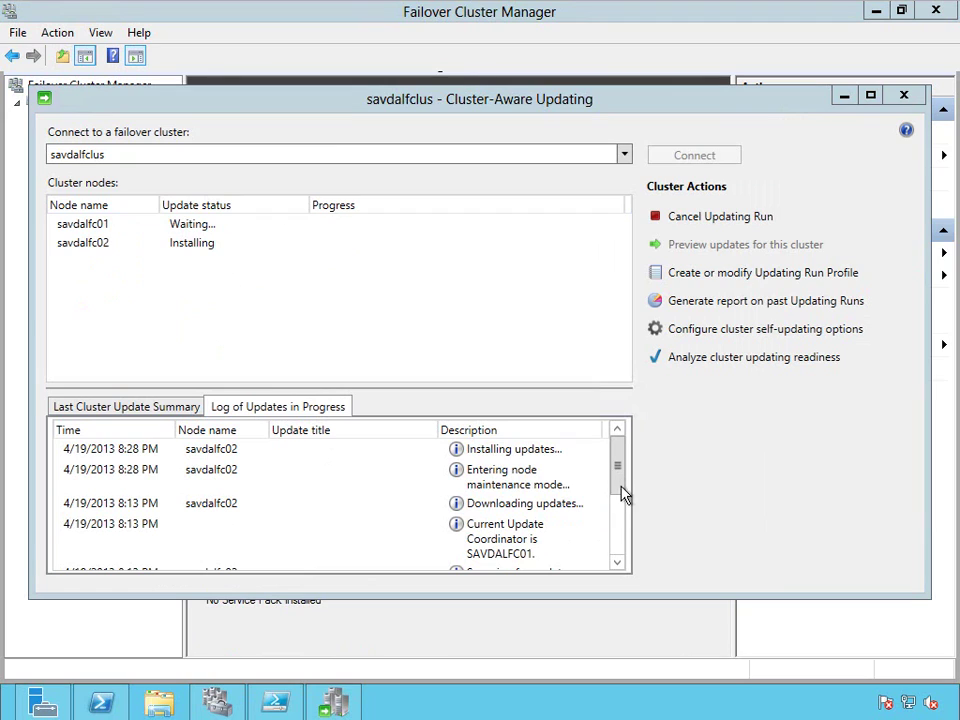
pyautogui.scroll(-1, 621, 510)
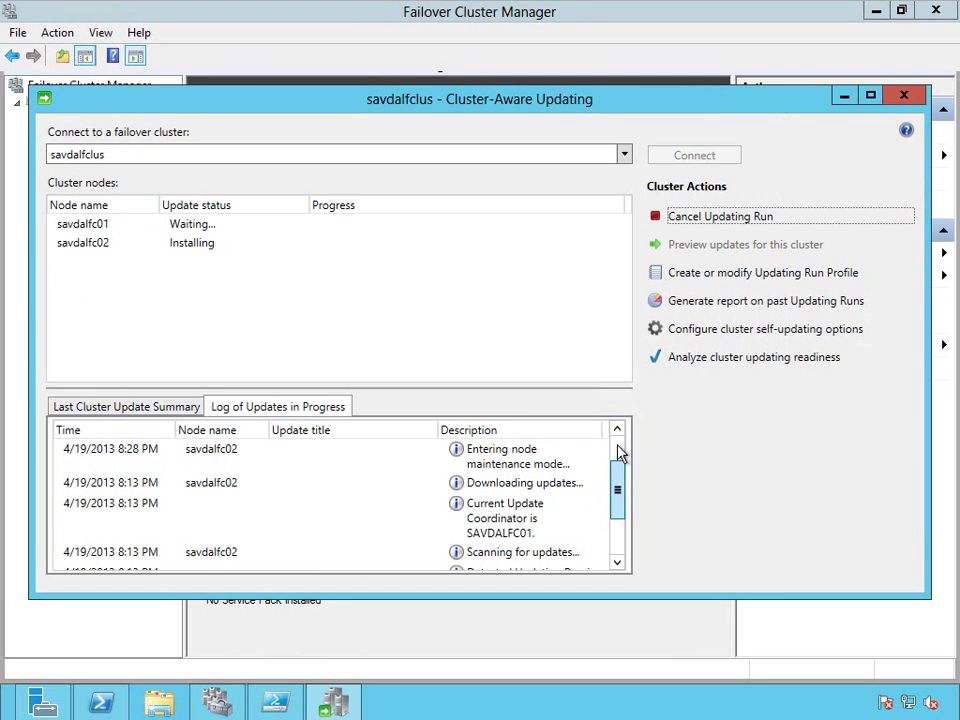
pyautogui.scroll(1, 621, 450)
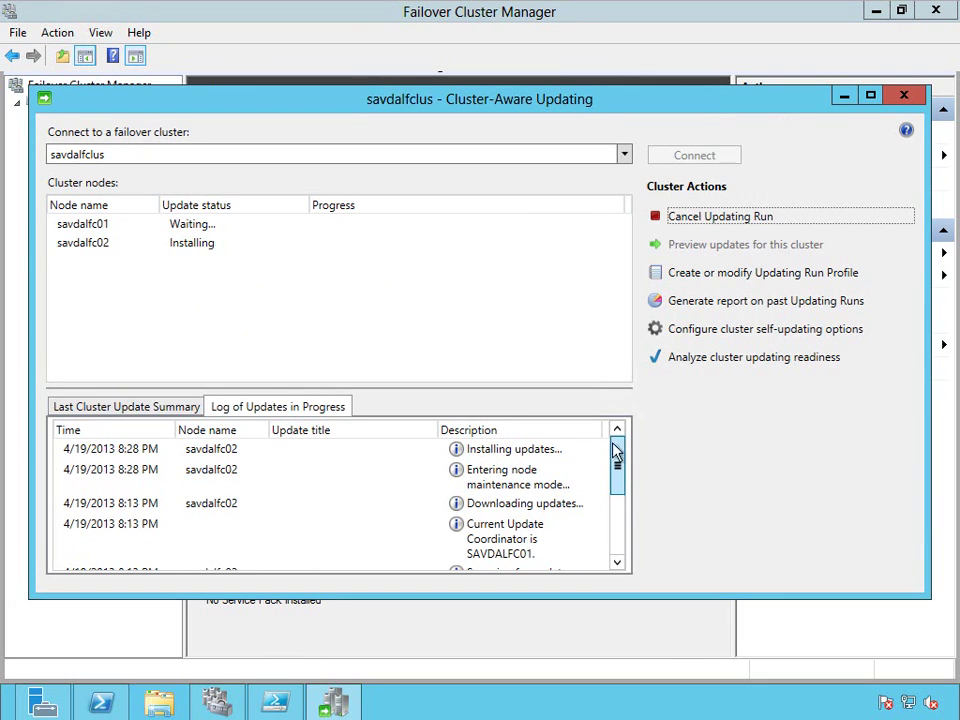
pyautogui.click(507, 452)
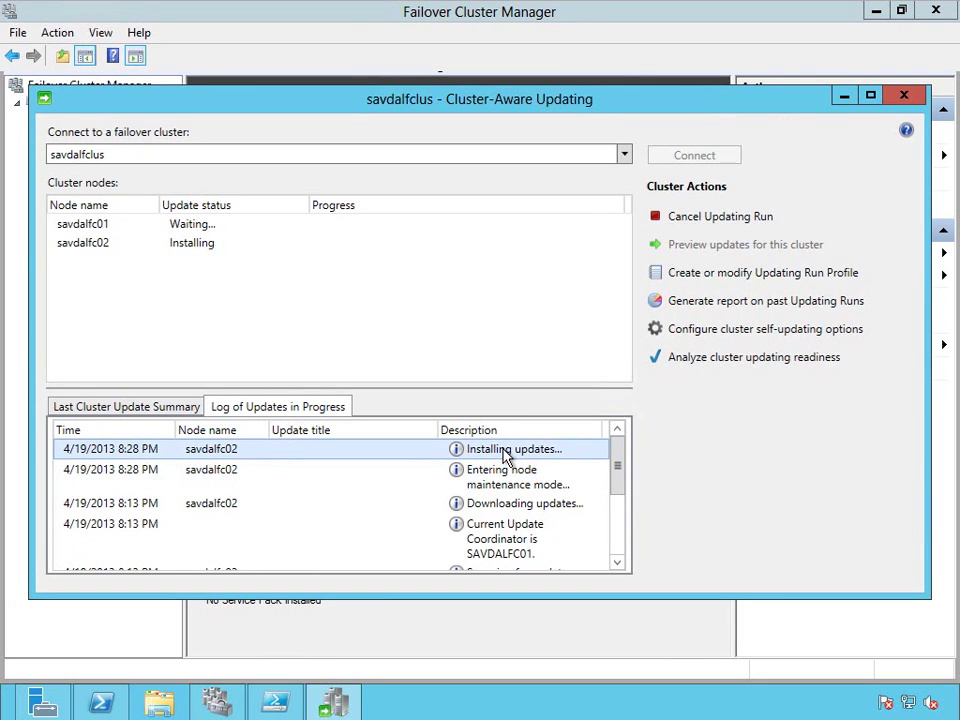
pyautogui.click(214, 704)
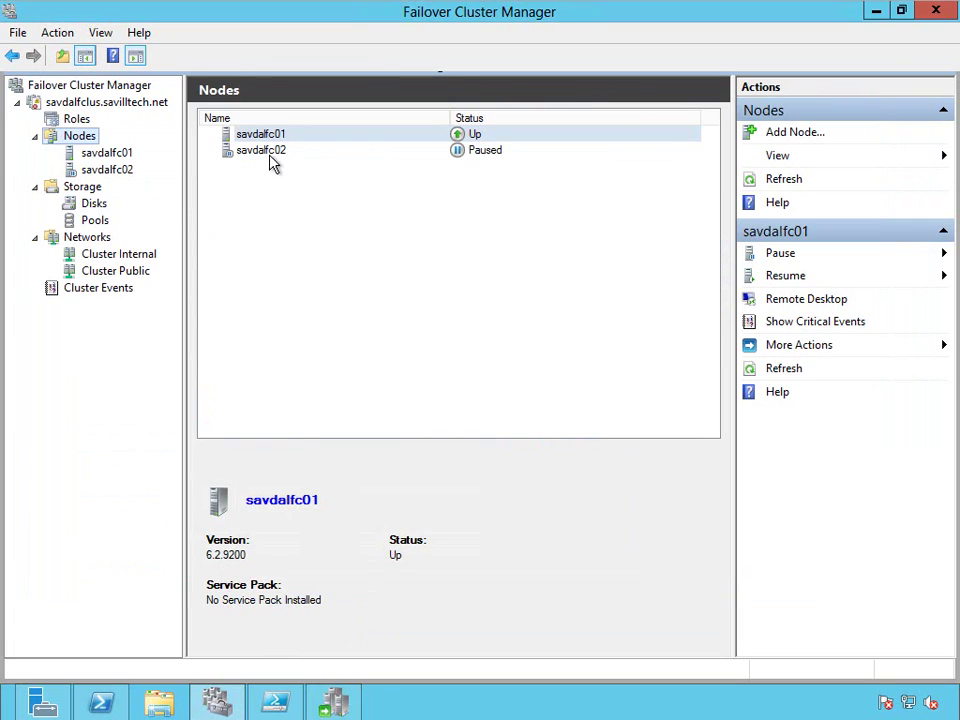
pyautogui.click(74, 121)
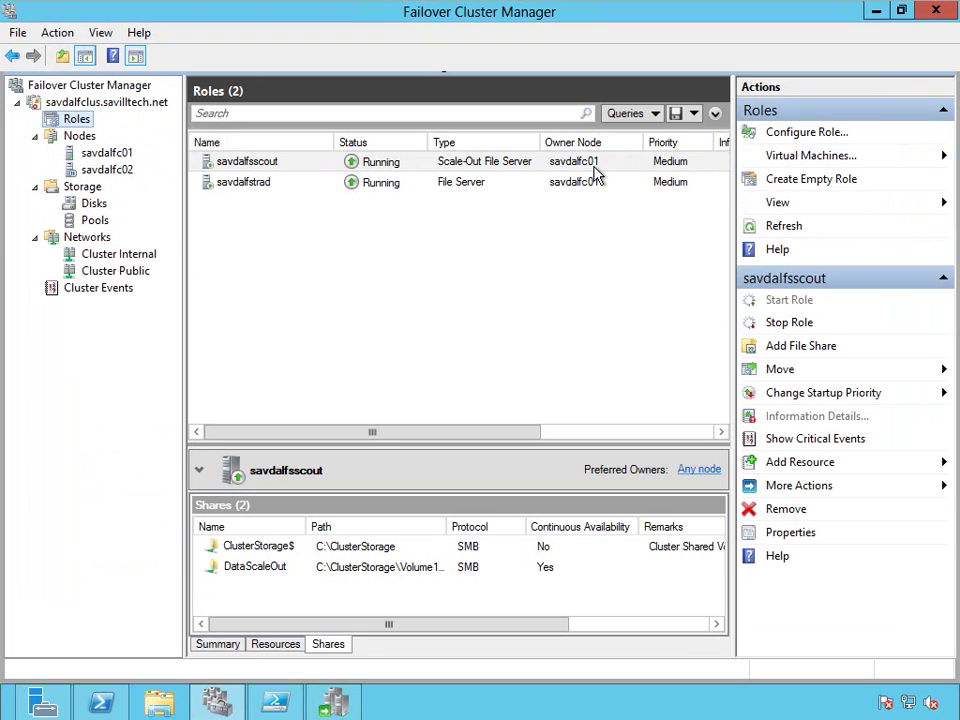
pyautogui.click(80, 138)
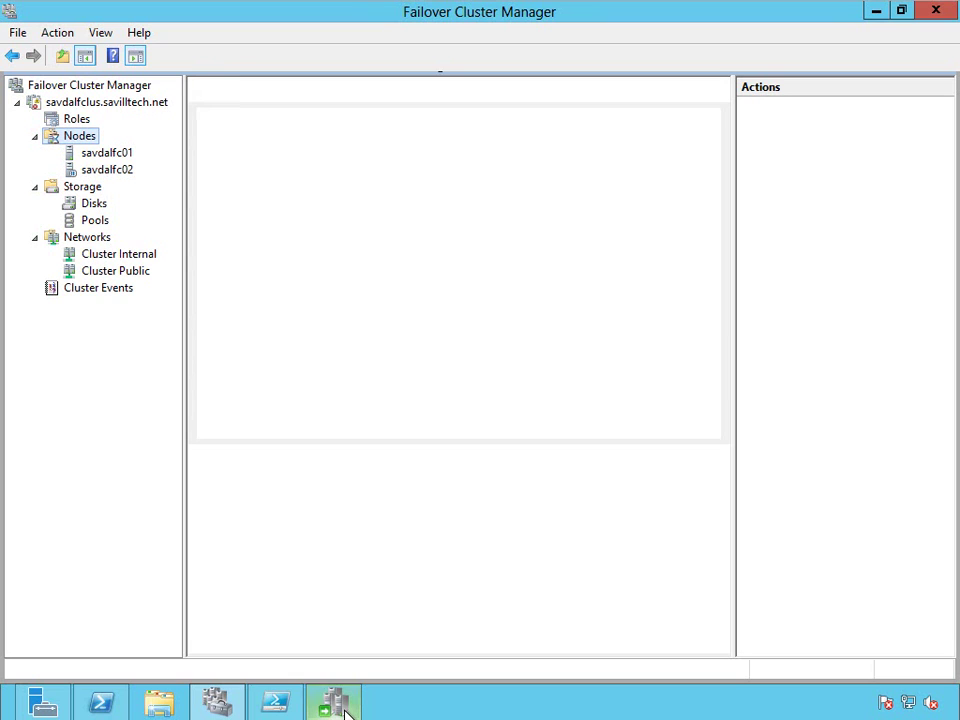
# - Bring the Cluster-Aware Updating window forward and close the sign-off warning banner
pyautogui.click(340, 709)
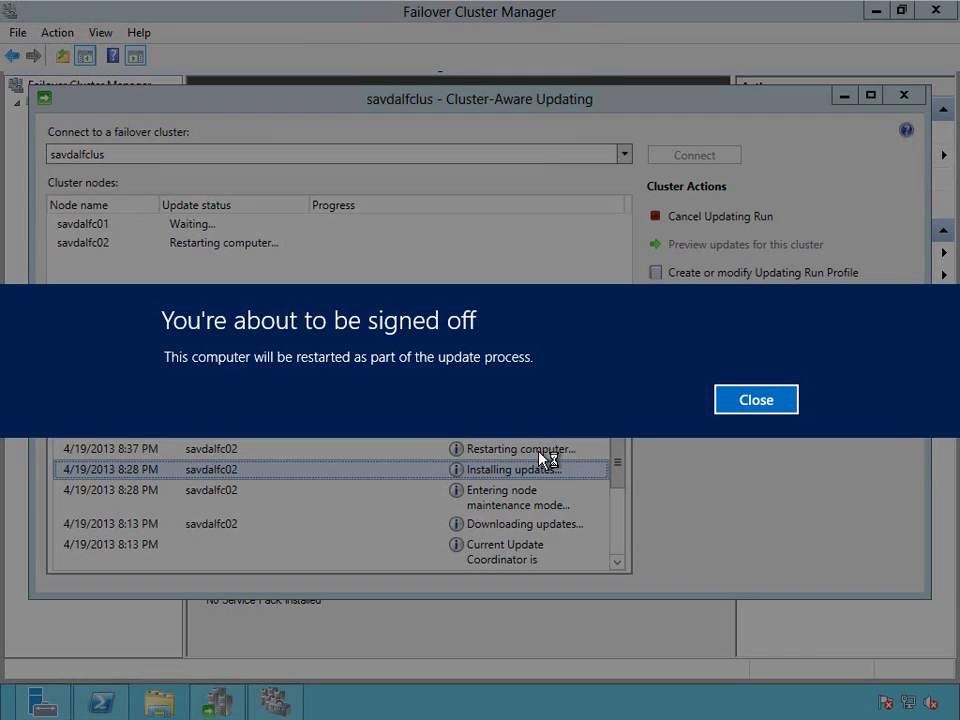
pyautogui.click(768, 400)
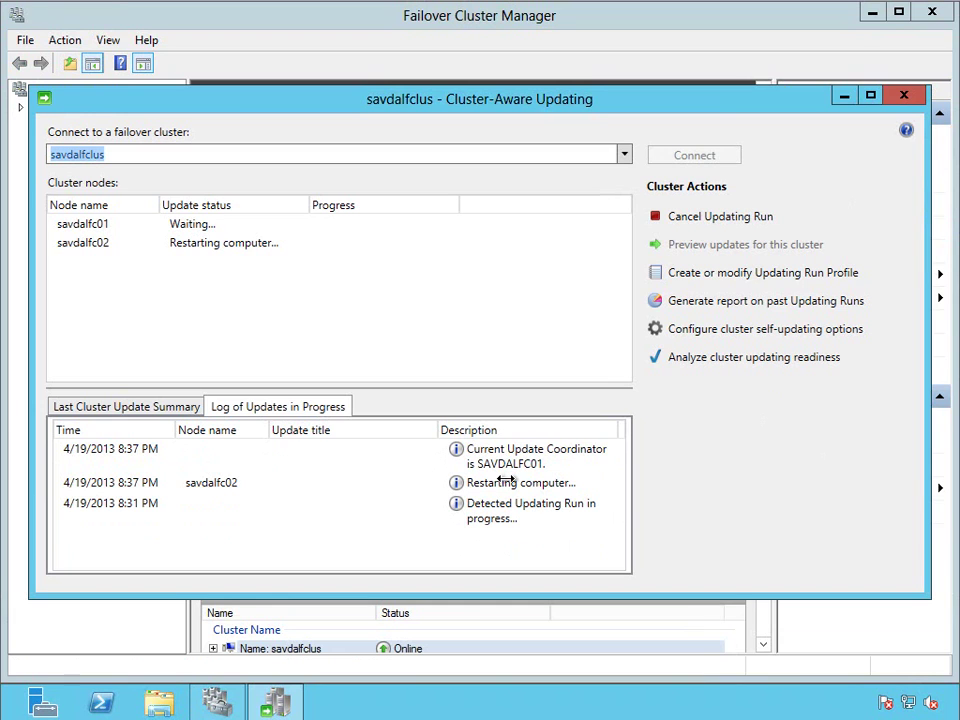
# - Expand savdalfclus in Failover Cluster Manager and check its Nodes and Roles status
pyautogui.click(443, 15)
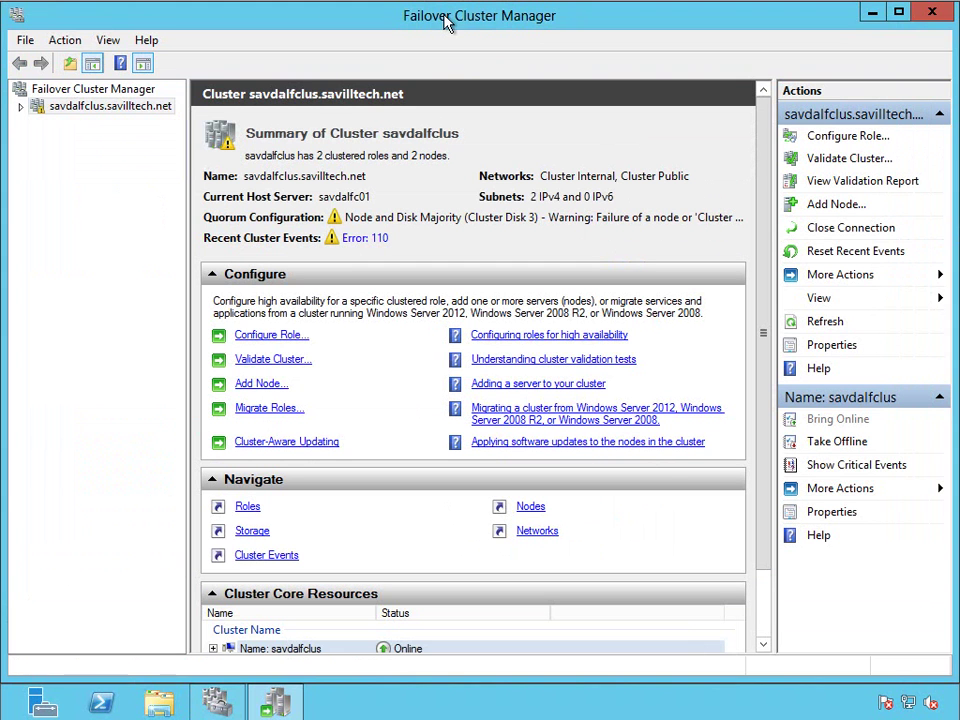
pyautogui.click(21, 107)
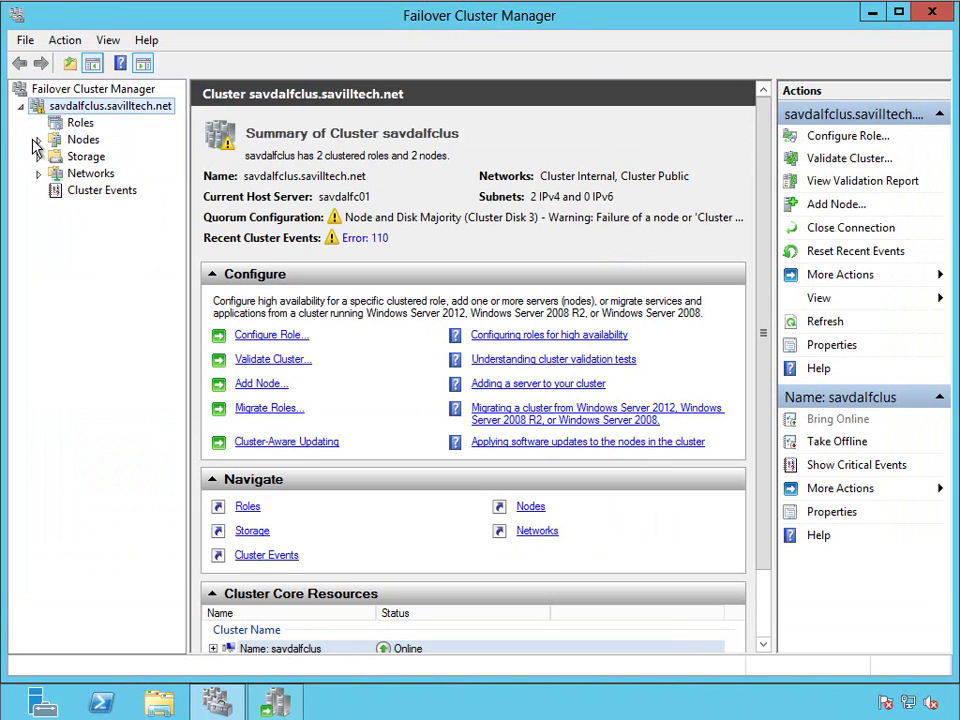
pyautogui.click(38, 140)
pyautogui.click(86, 141)
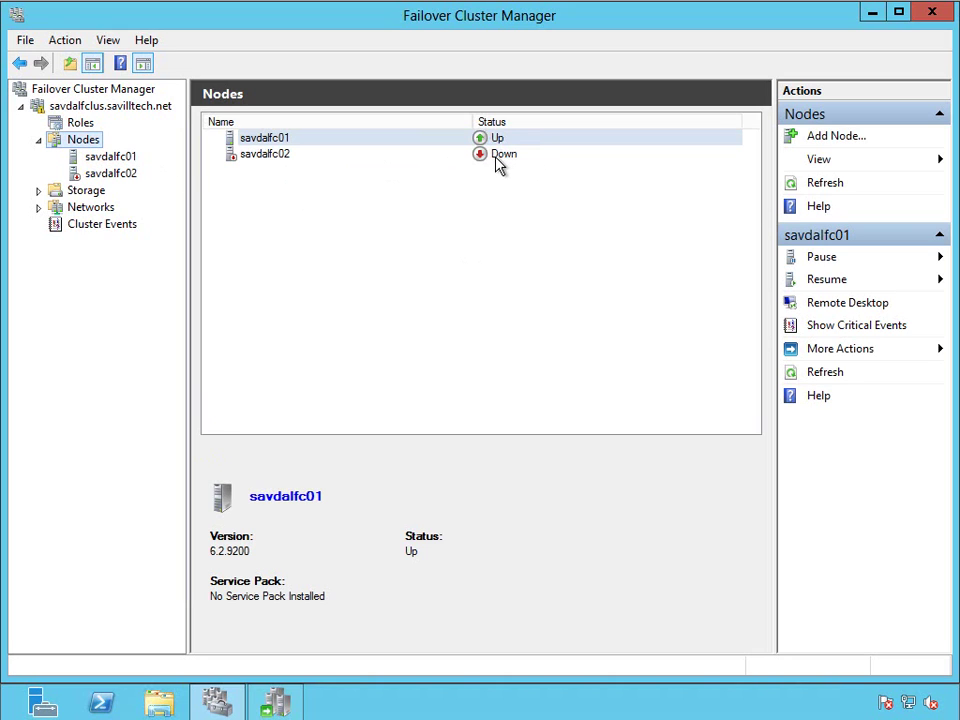
pyautogui.click(76, 123)
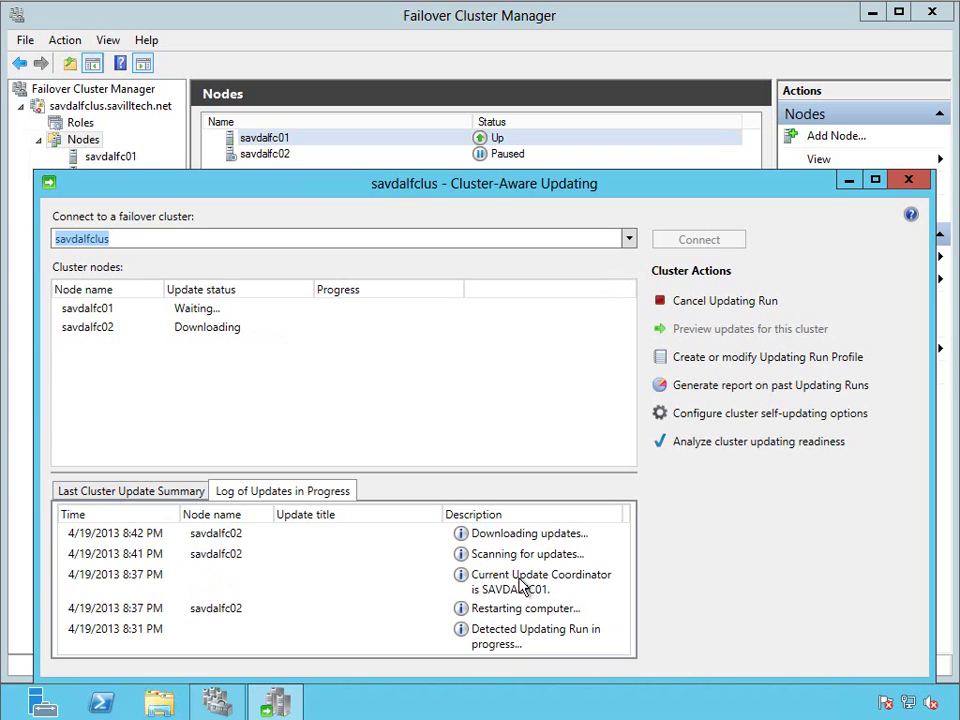
# - Follow log entries as savdalfc02 downloads, installs, restarts and succeeds, then savdalfc01 starts downloading
pyautogui.click(210, 555)
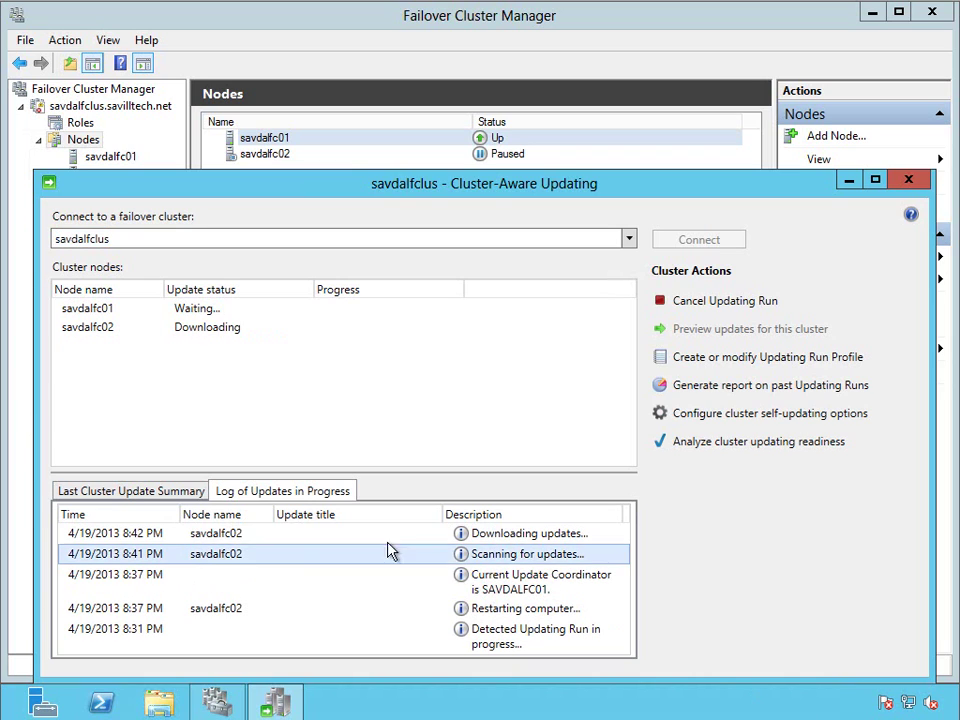
pyautogui.click(524, 535)
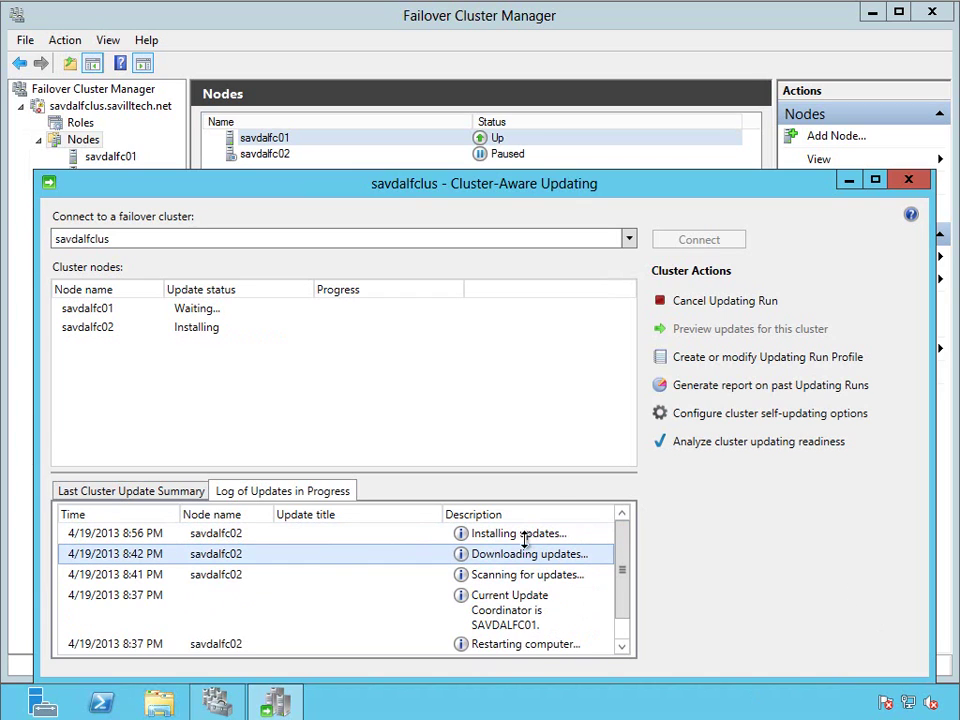
pyautogui.click(521, 536)
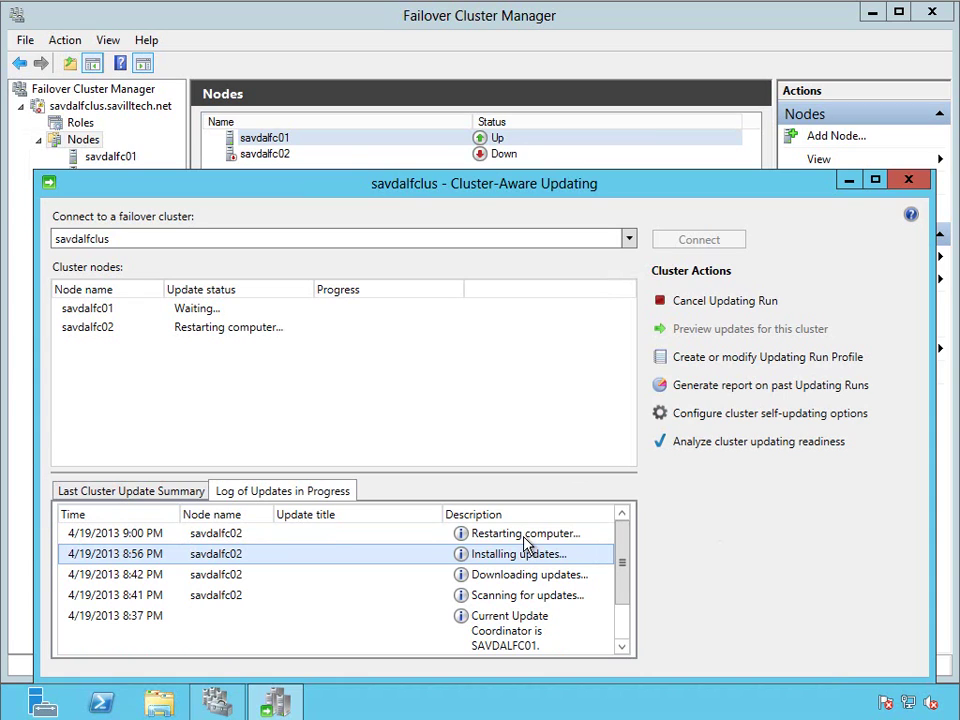
pyautogui.click(524, 535)
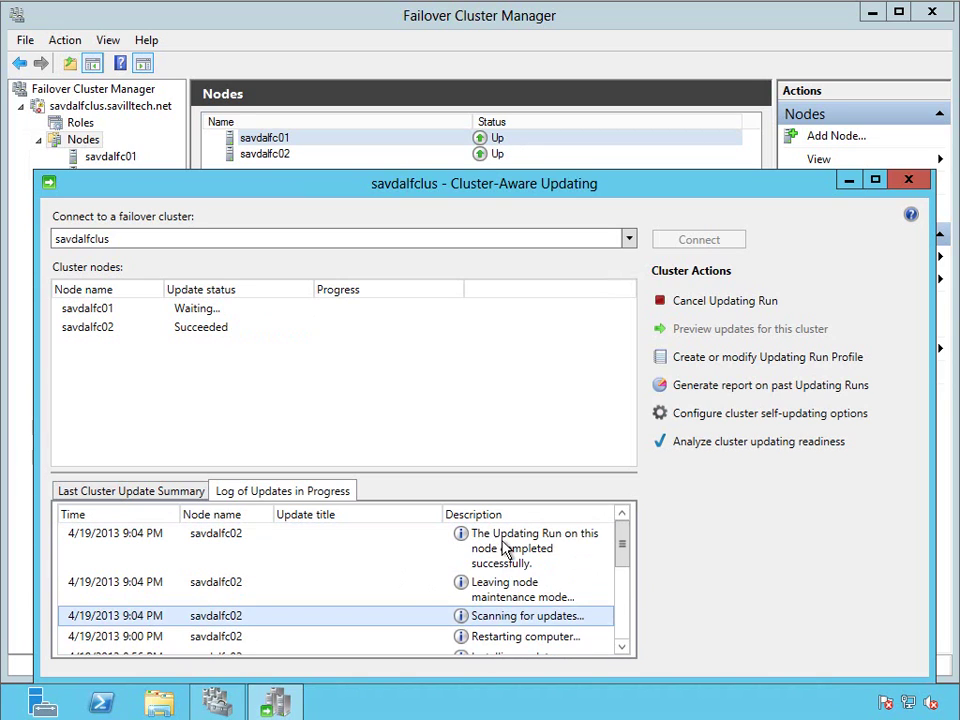
pyautogui.click(520, 560)
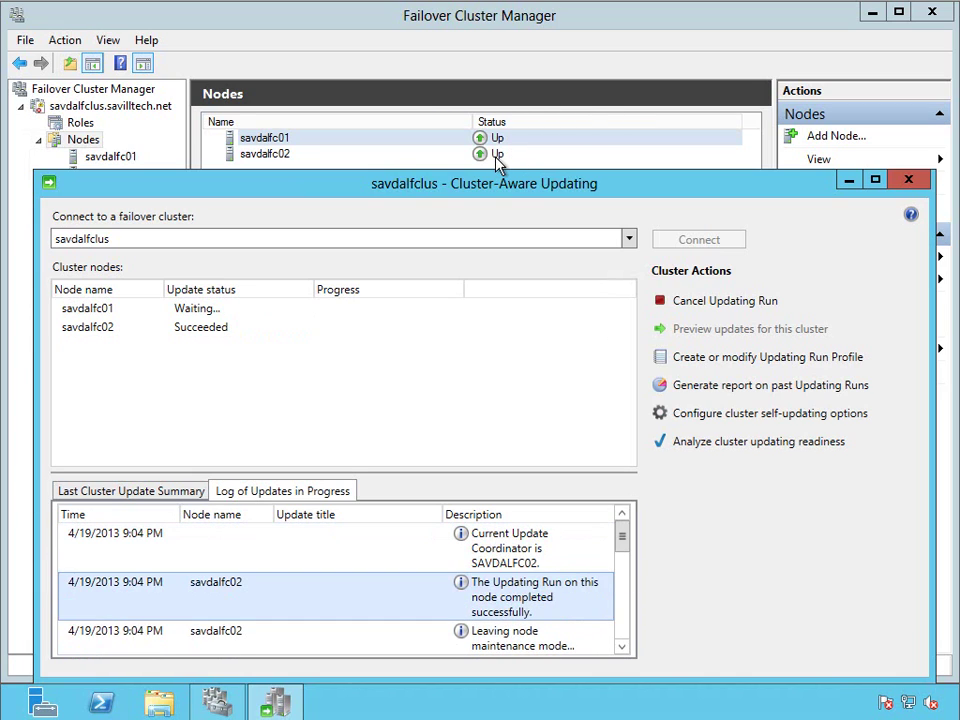
pyautogui.click(528, 586)
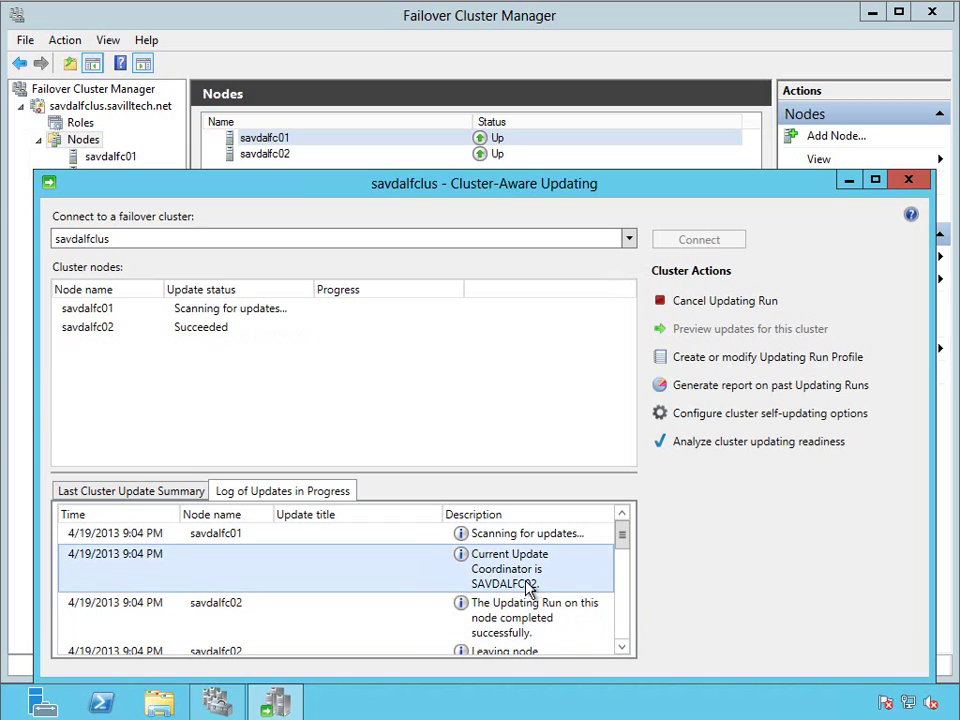
pyautogui.click(237, 536)
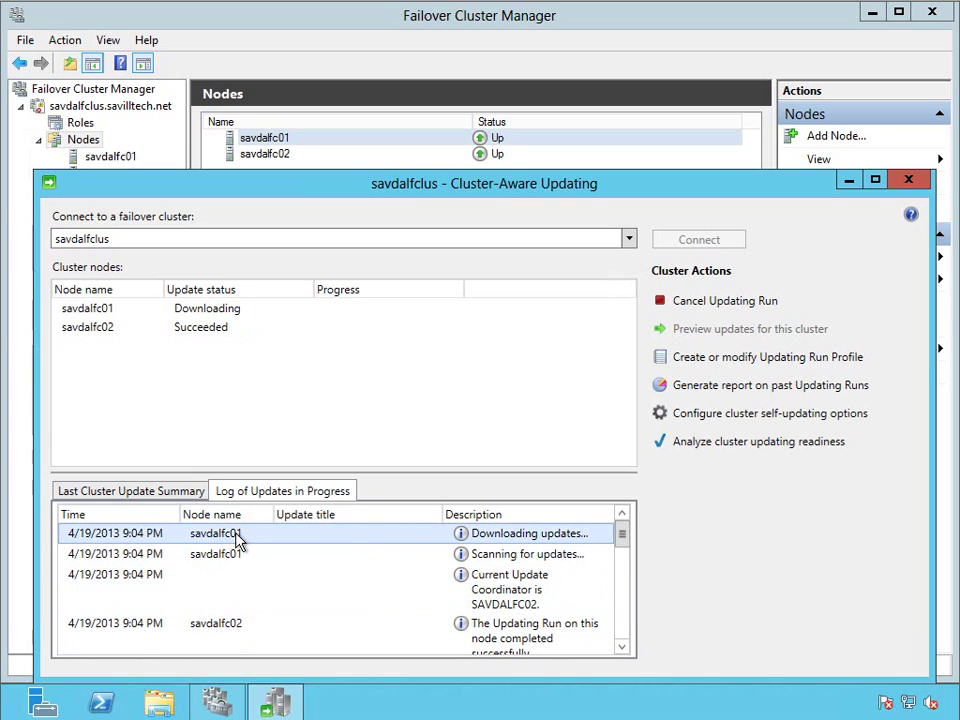
# - Monitor the savdalfstrad file server role and savdalfc01's installing updates until both nodes show Succeeded
pyautogui.click(553, 24)
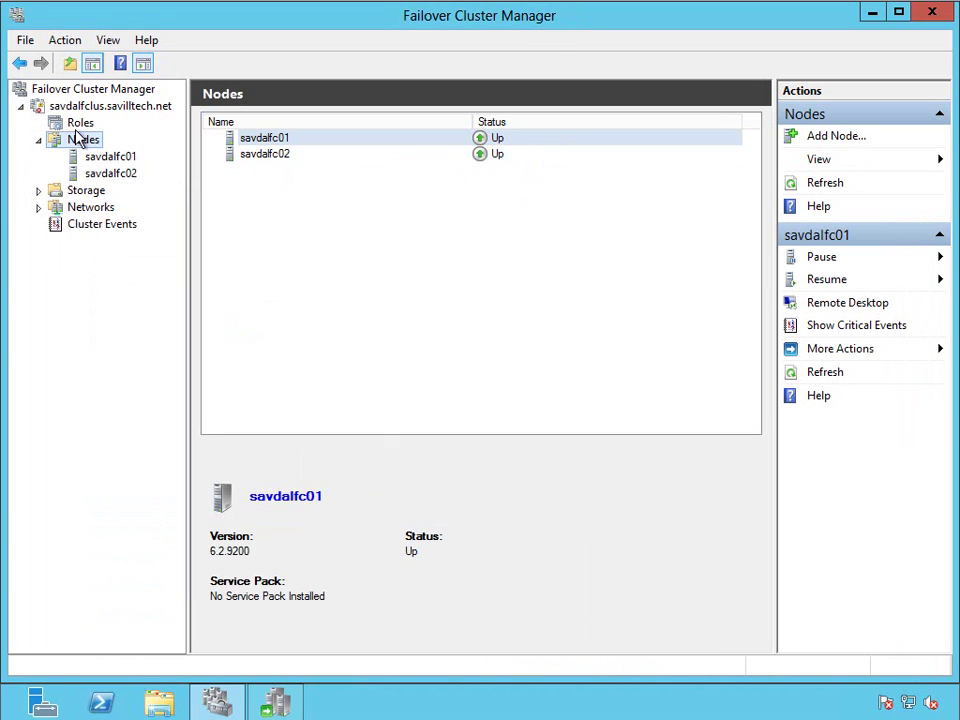
pyautogui.click(77, 128)
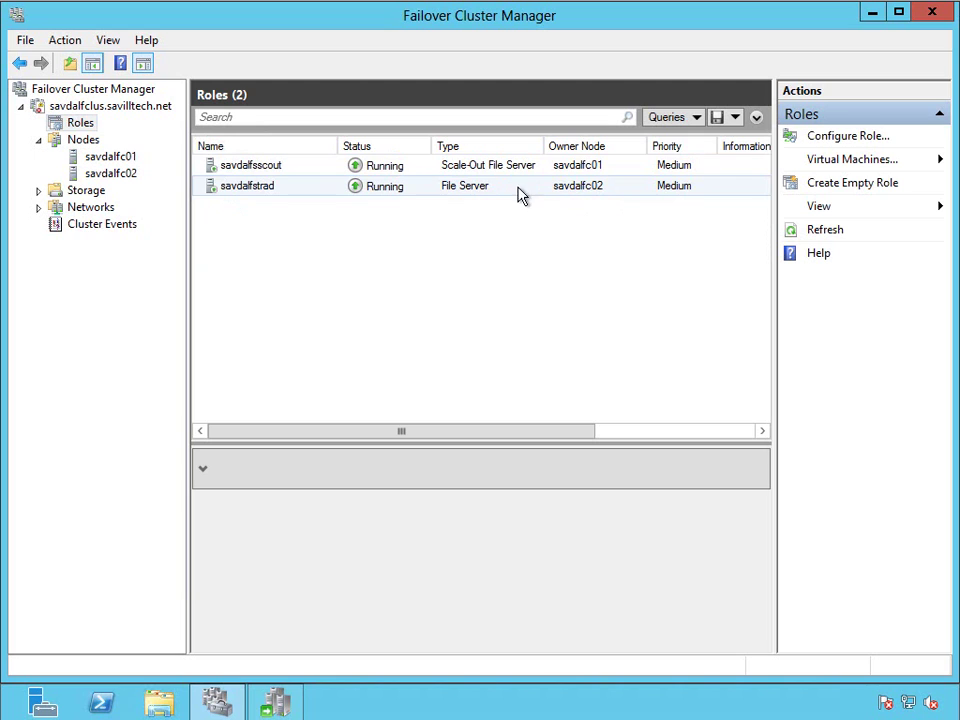
pyautogui.click(574, 190)
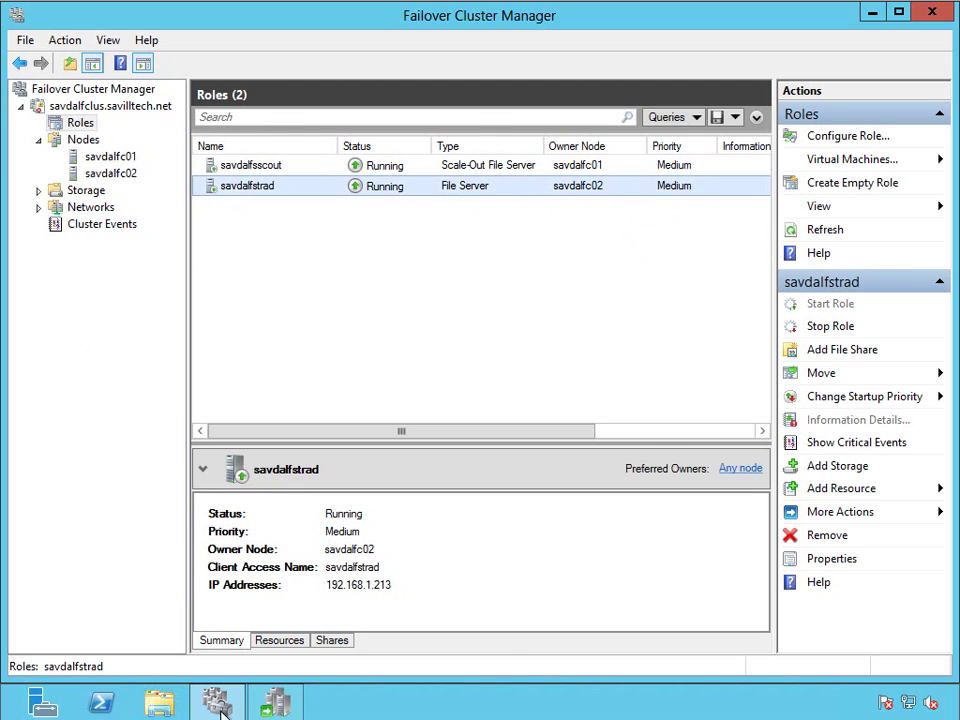
pyautogui.click(84, 140)
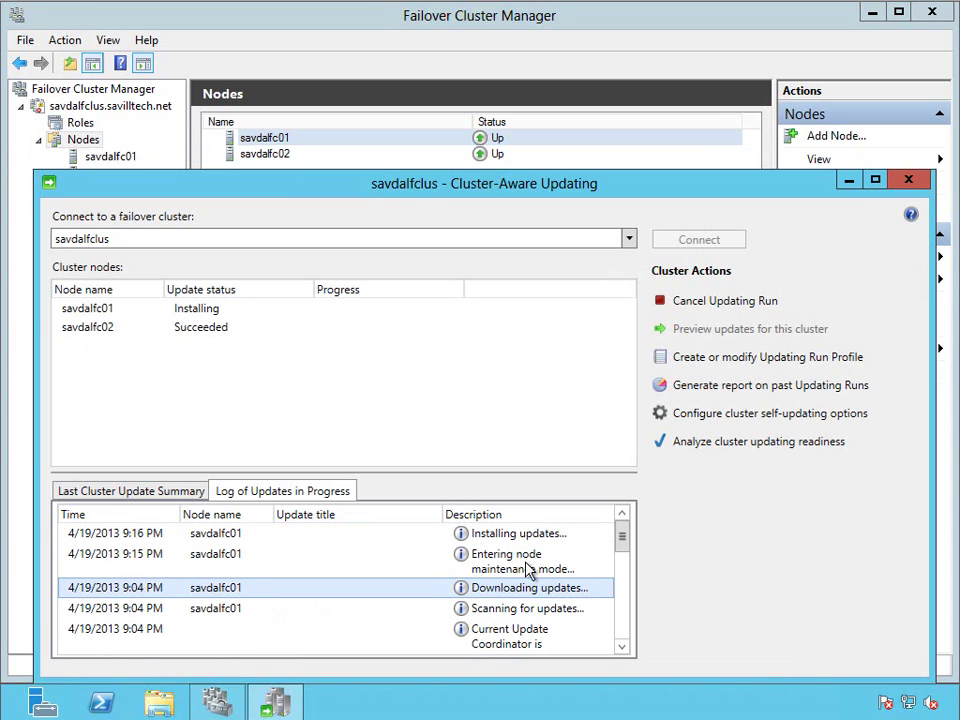
pyautogui.click(536, 537)
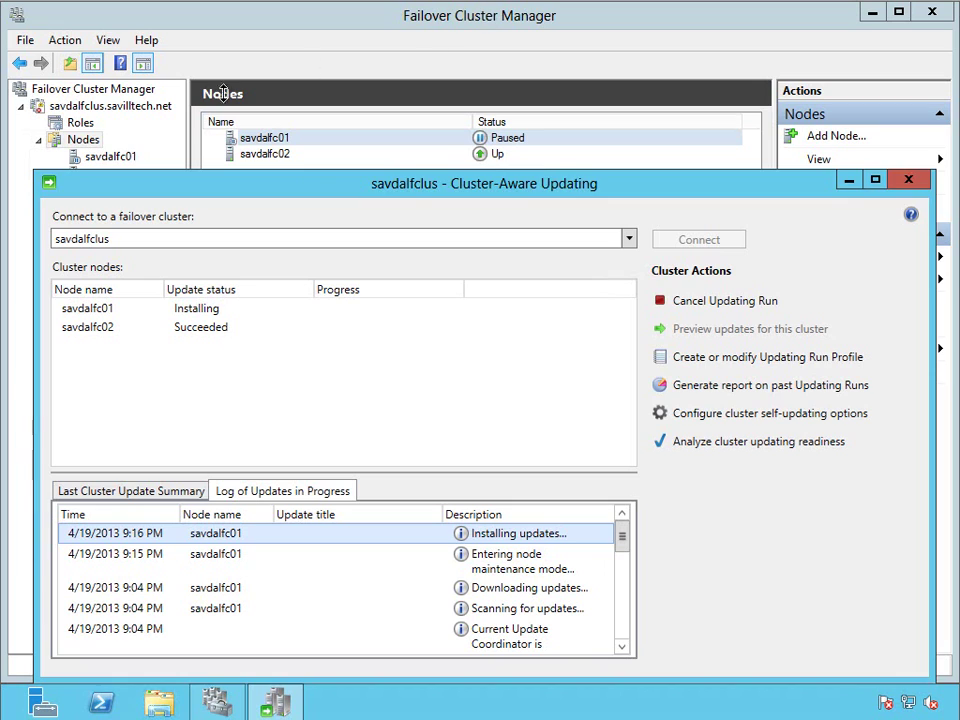
pyautogui.click(187, 140)
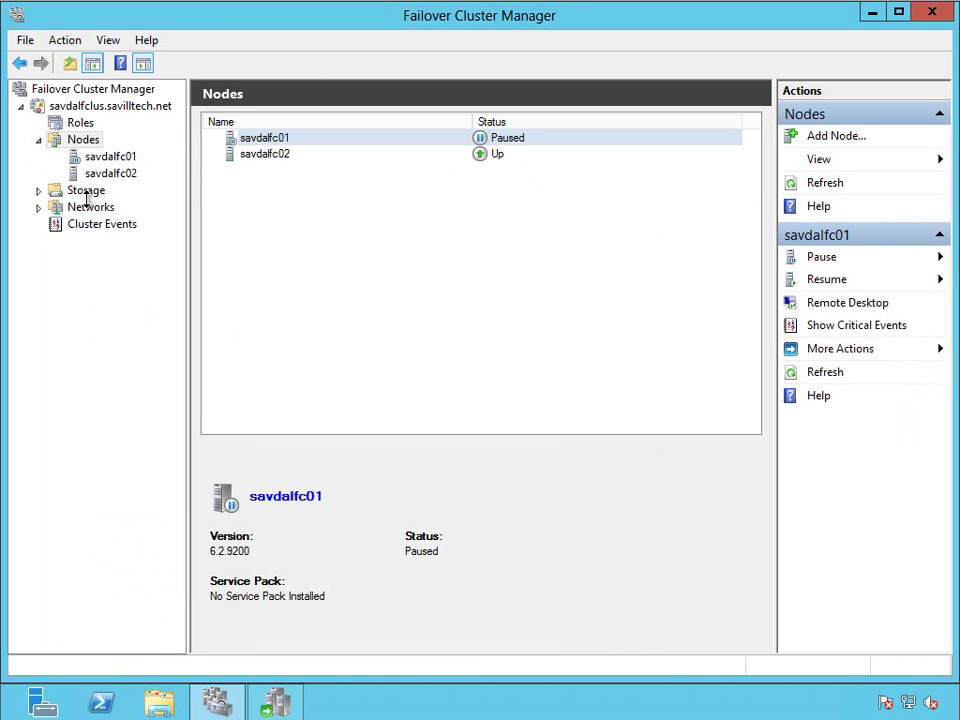
pyautogui.click(76, 123)
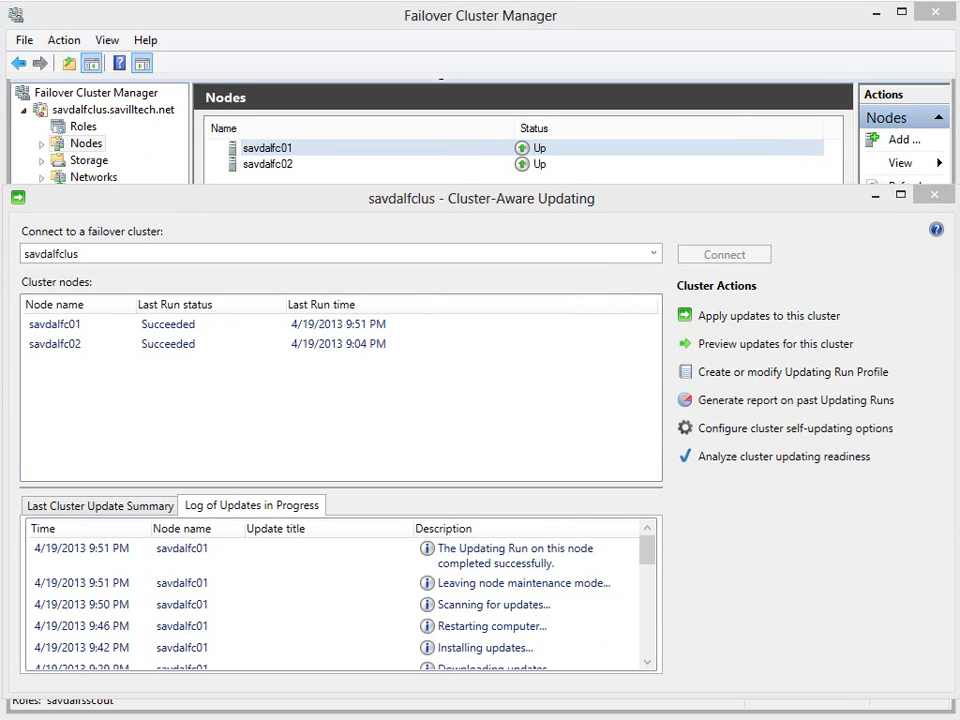
# - Scroll the updating window and check the roles' owner nodes in Failover Cluster Manager
pyautogui.click(647, 562)
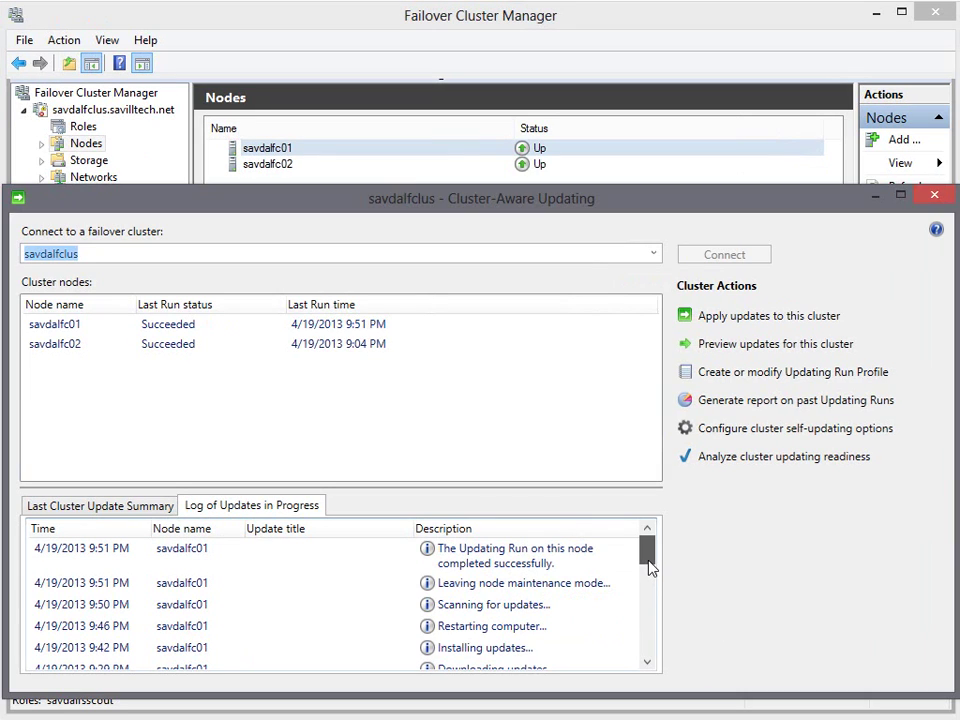
pyautogui.moveTo(647, 567)
pyautogui.mouseDown()
pyautogui.moveTo(652, 609)
pyautogui.moveTo(647, 558)
pyautogui.mouseUp()
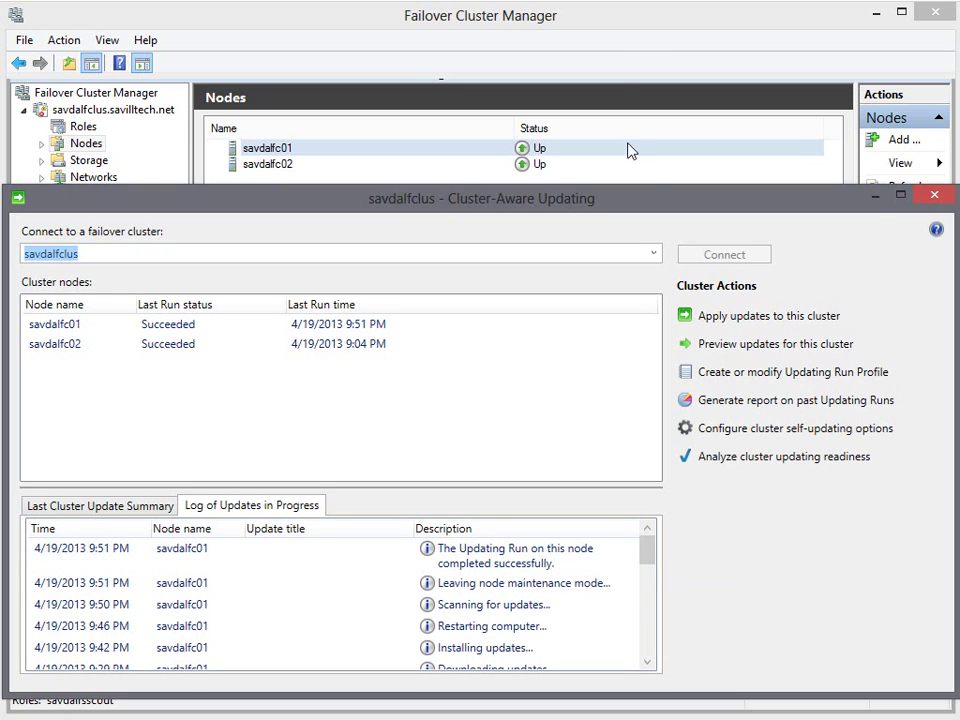
pyautogui.click(628, 43)
pyautogui.click(76, 127)
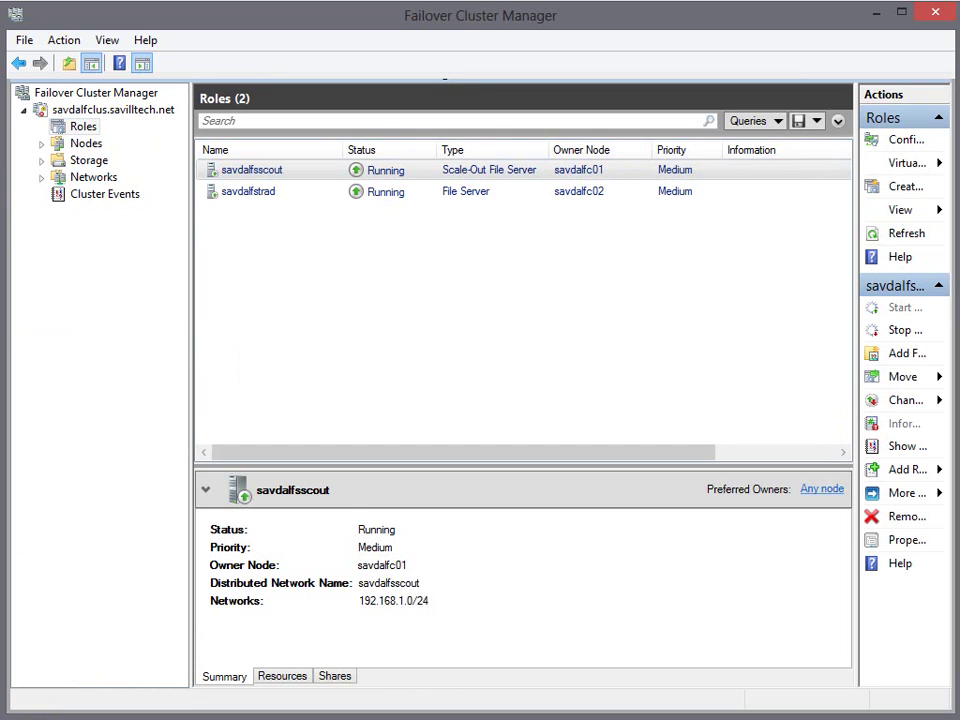
pyautogui.hotkey('alt', 'Tab')
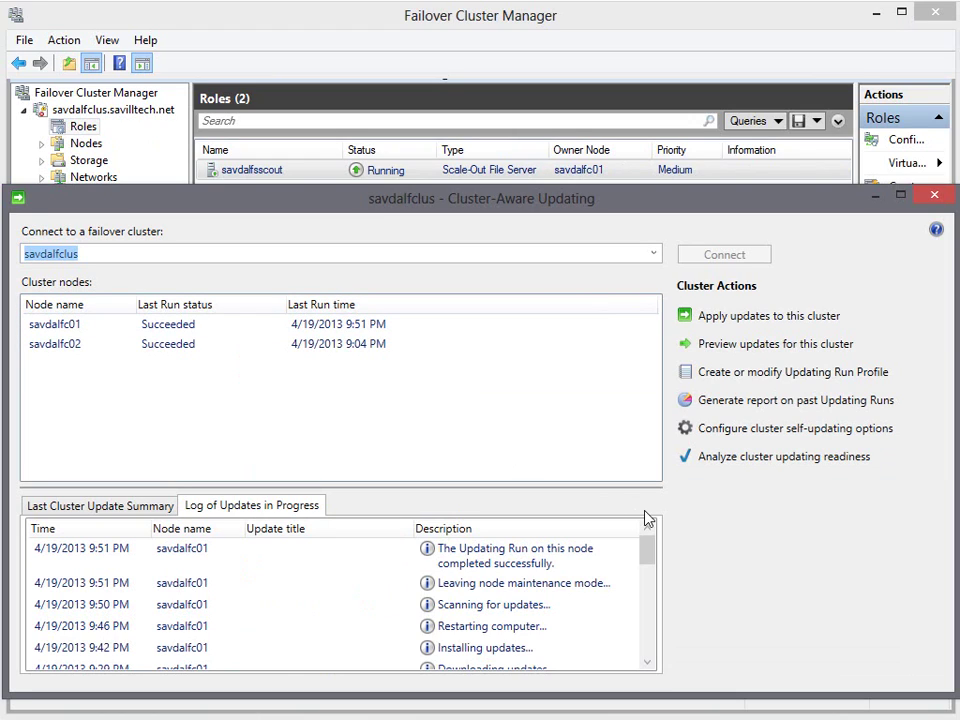
# - Generate an update preview list for the cluster, which shows No updates found, then close it
pyautogui.click(770, 346)
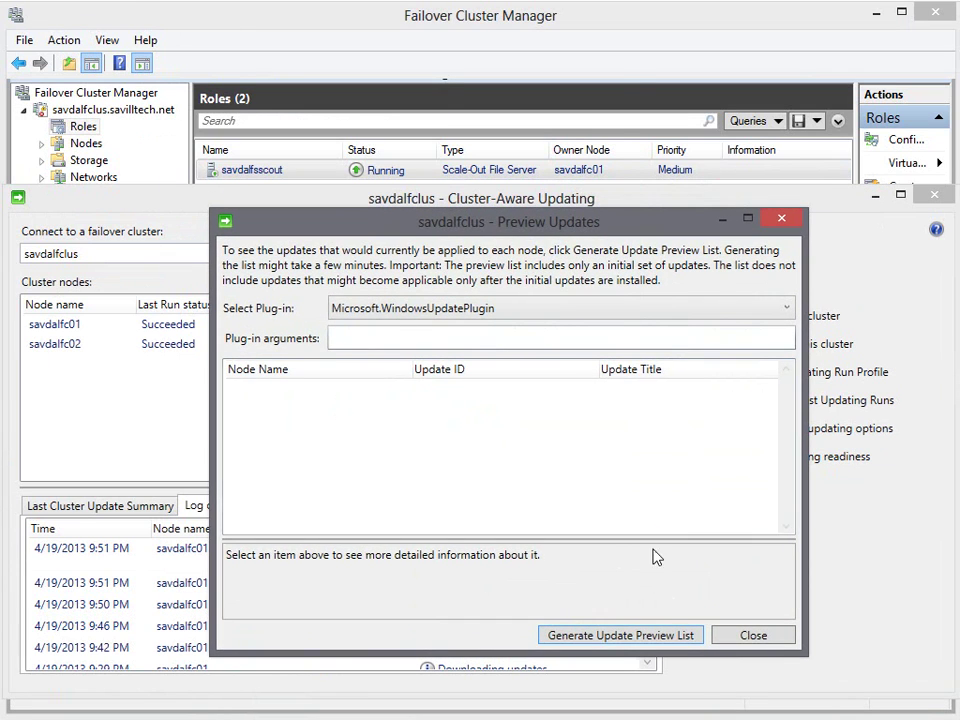
pyautogui.click(645, 636)
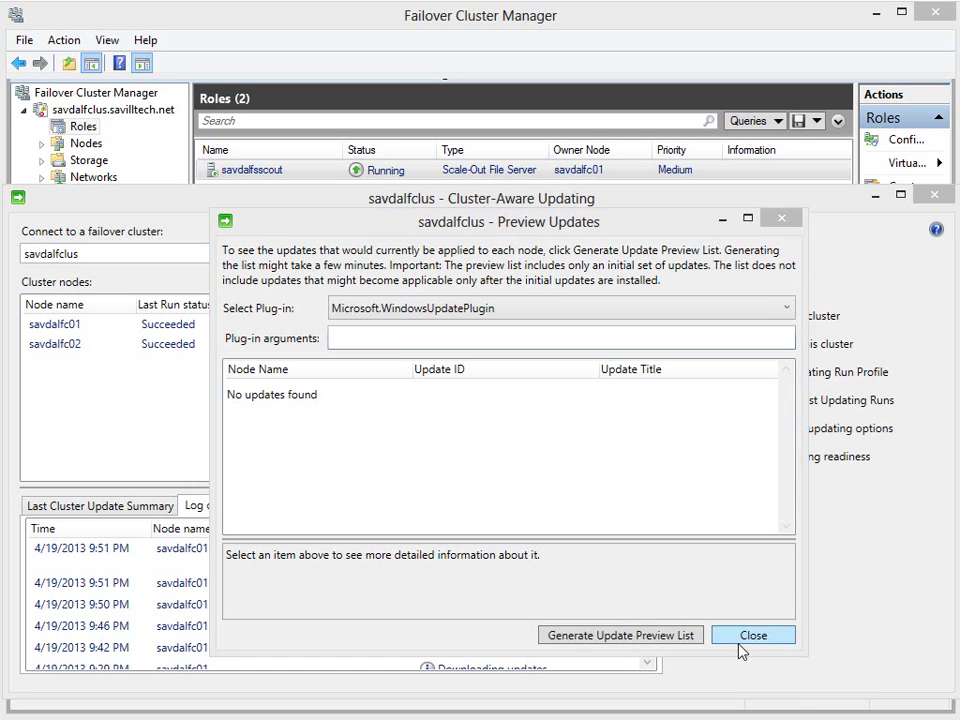
pyautogui.click(741, 638)
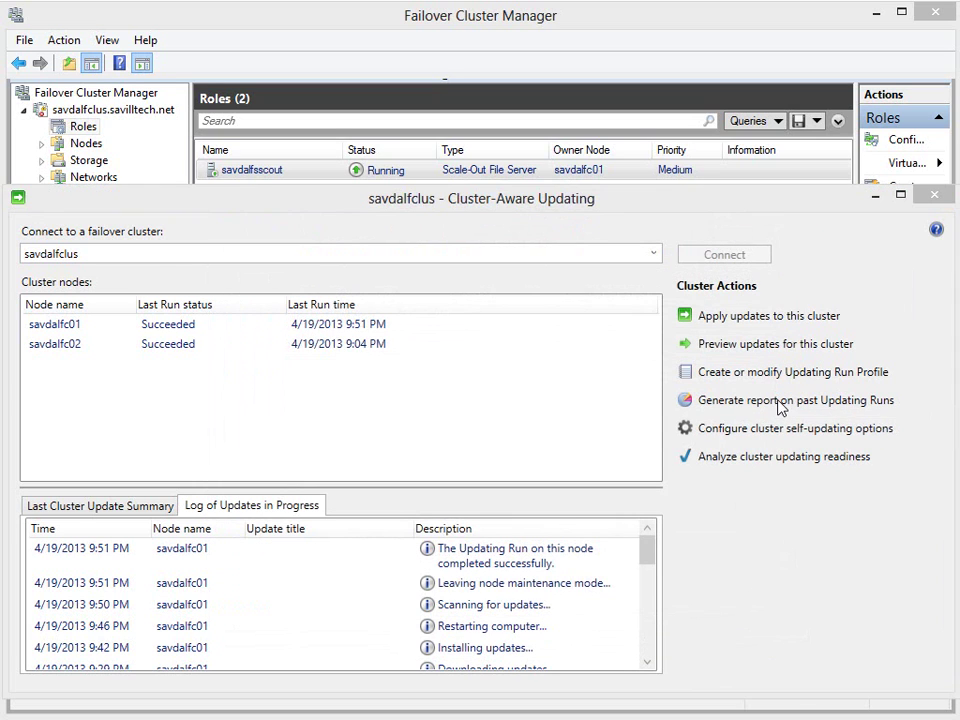
# - Generate the past-runs report and review the 4/19/2013 run: 58 succeeded, 0 failed, 1:38:28
pyautogui.click(795, 400)
pyautogui.moveTo(636, 189); pyautogui.dragTo(654, 208)
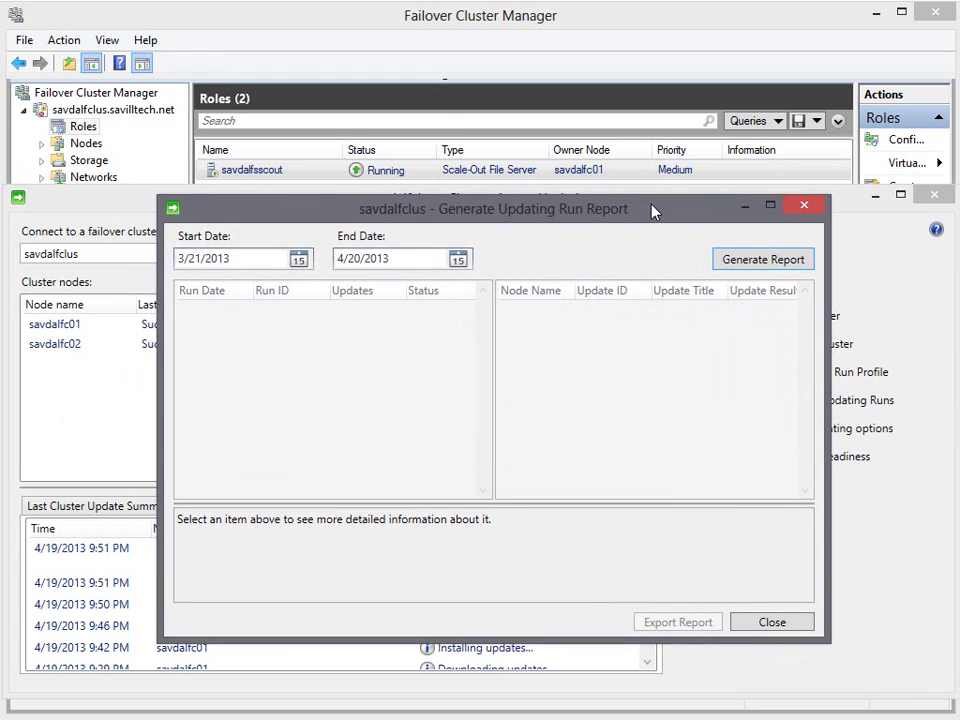
pyautogui.click(762, 262)
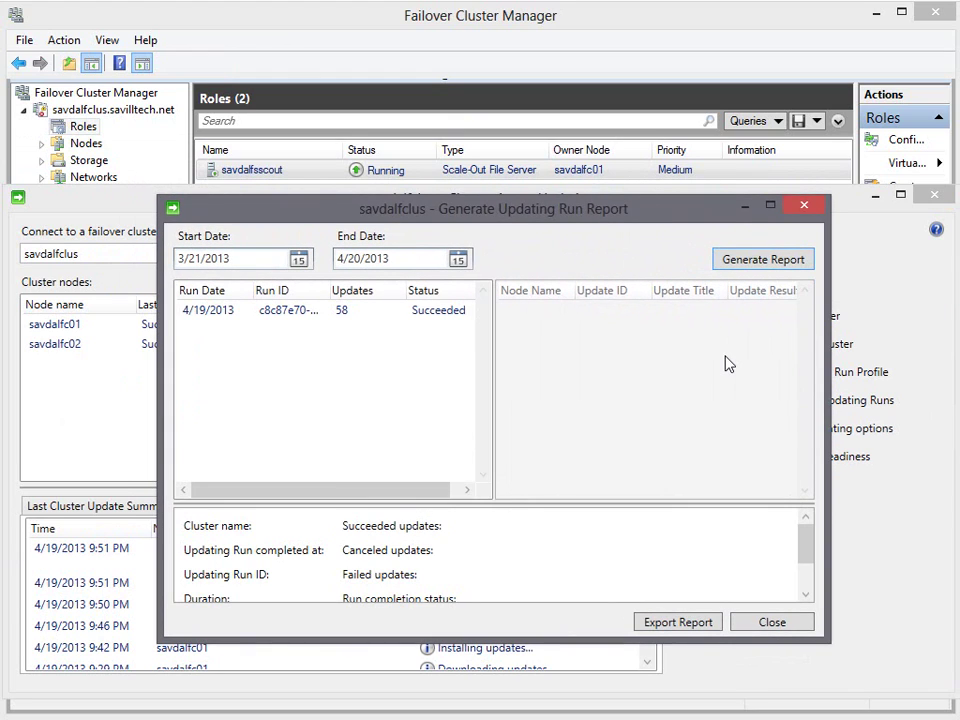
pyautogui.click(253, 317)
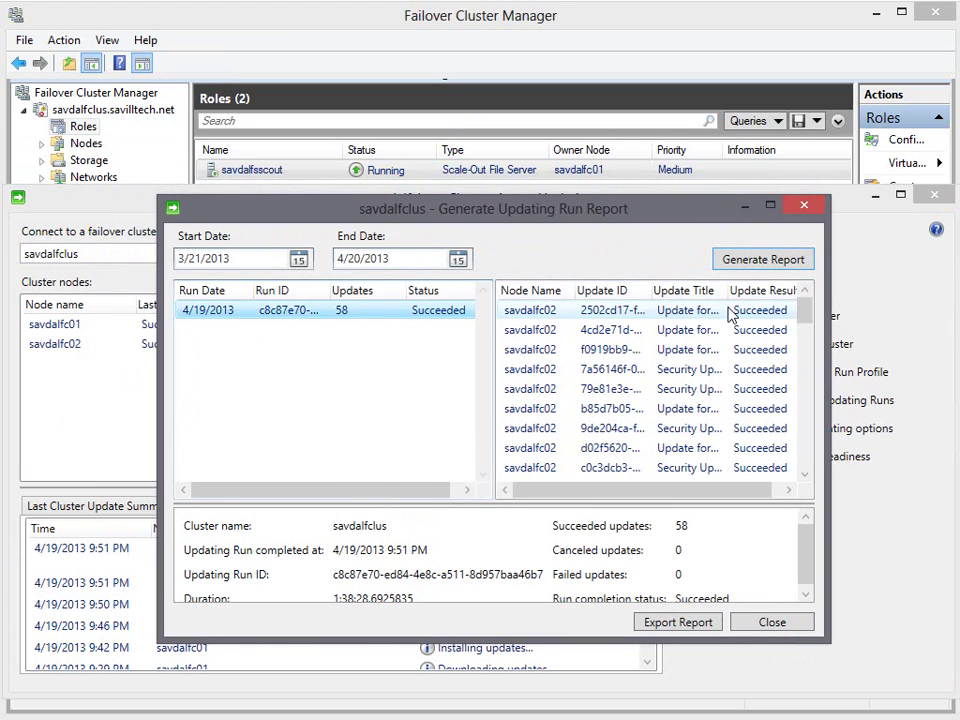
pyautogui.moveTo(806, 313); pyautogui.dragTo(814, 467)
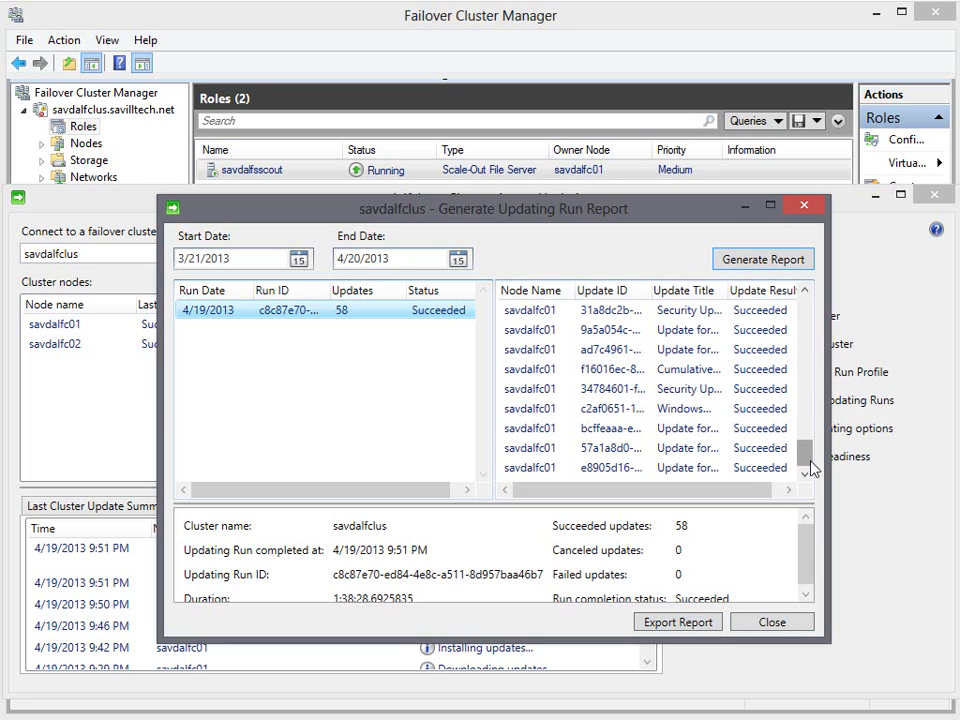
pyautogui.moveTo(810, 463); pyautogui.dragTo(808, 234)
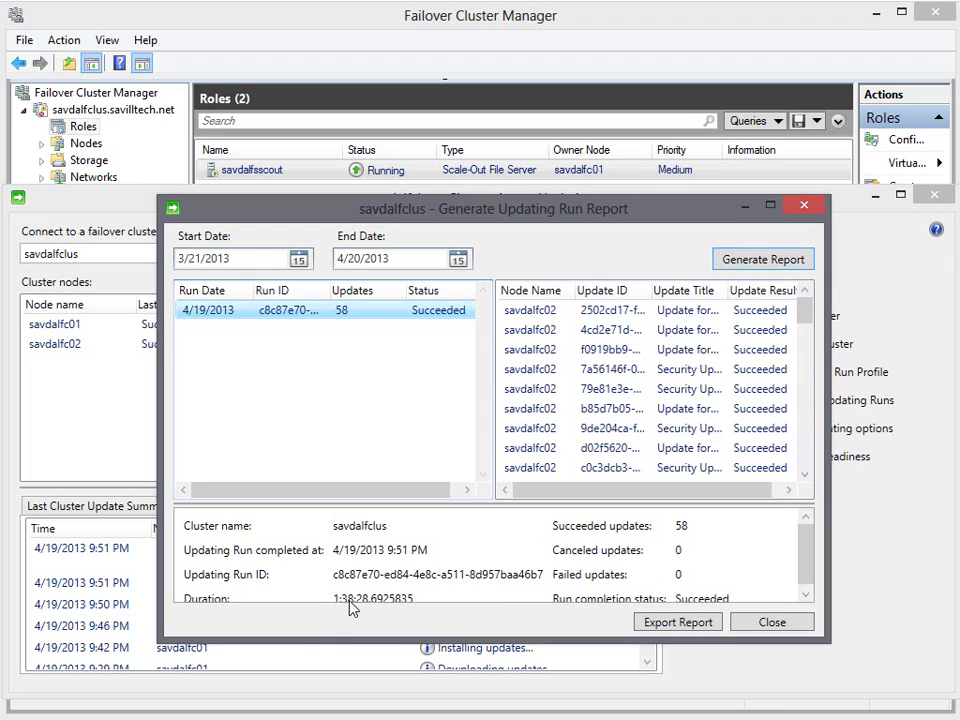
pyautogui.click(808, 596)
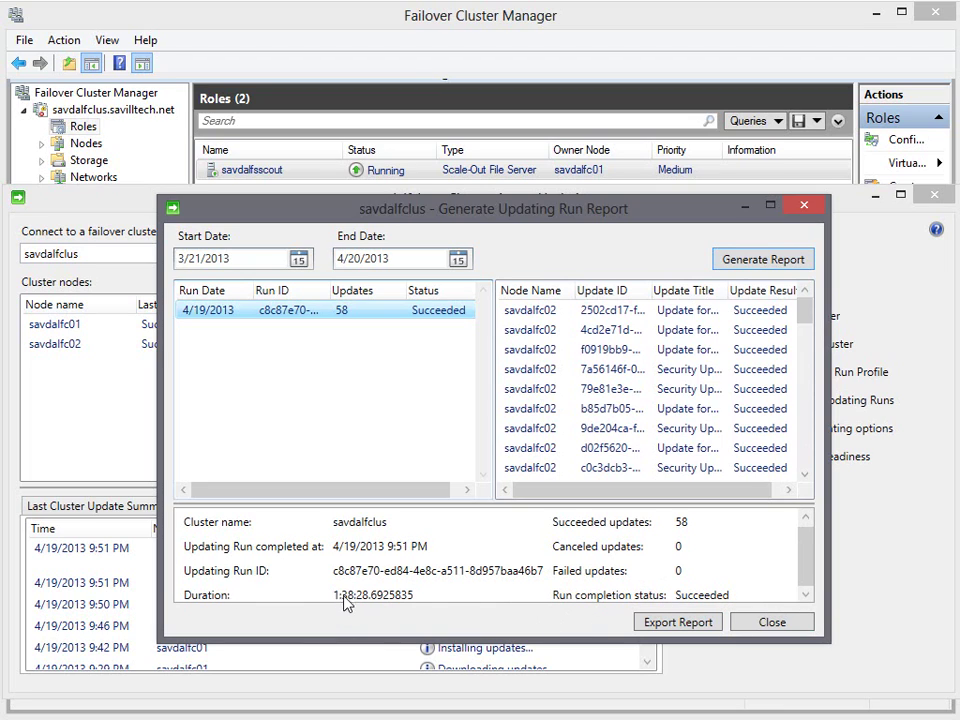
pyautogui.click(772, 622)
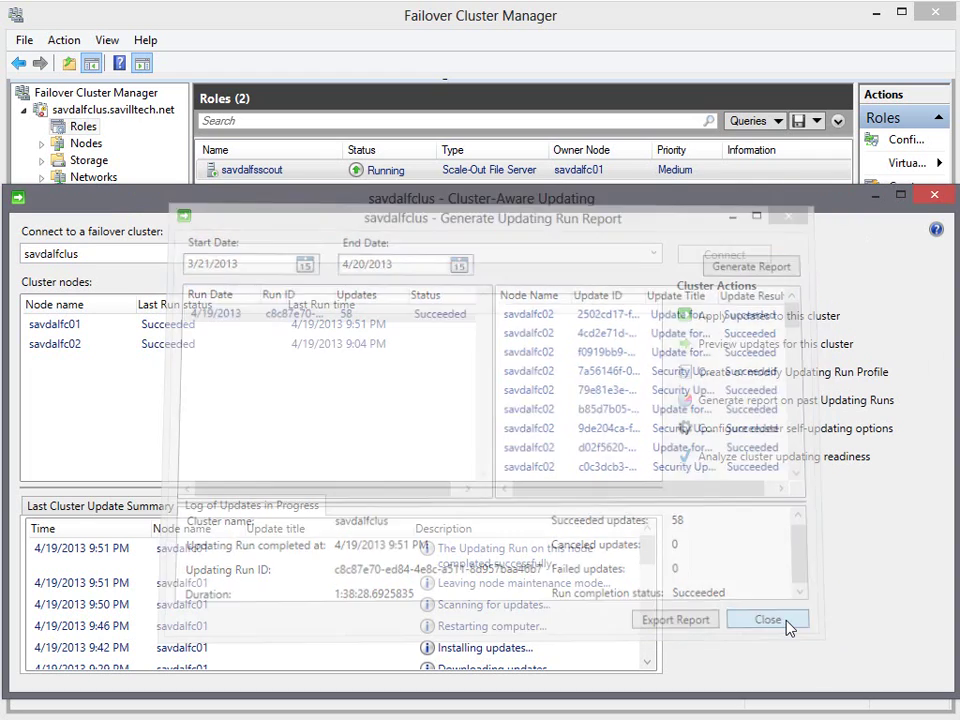